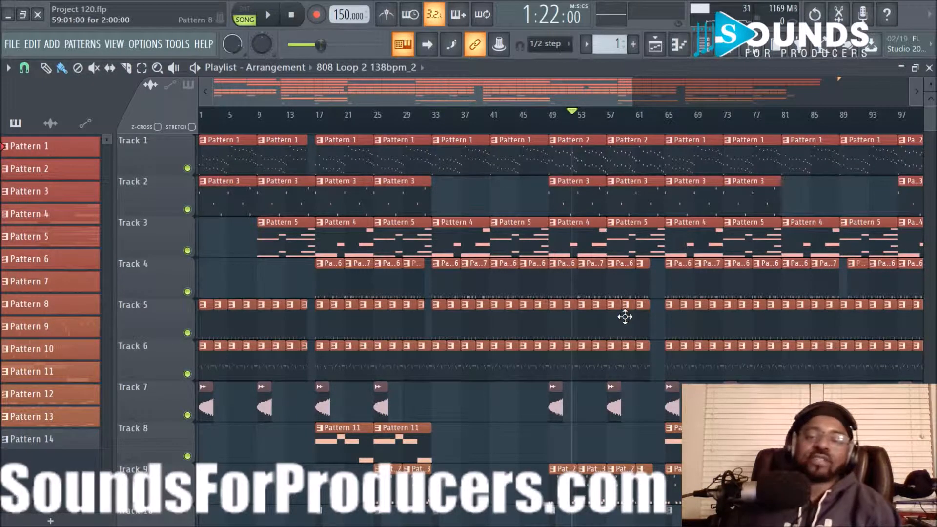
- Stop playback and zoom the Playlist out to show Tracks 1–9 of Project 120.flp
{"action": "left_click", "coordinate": [301, 21]}
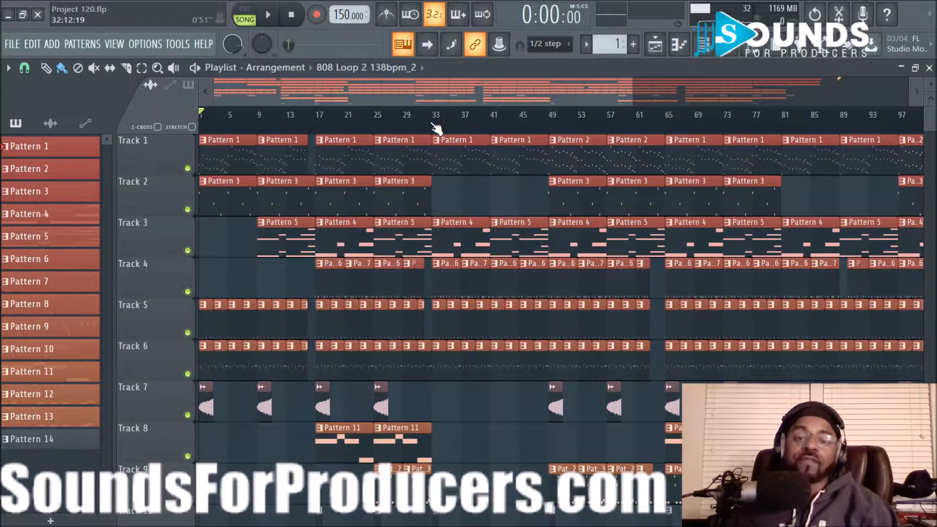
{"action": "scroll", "coordinate": [435, 128], "scroll_direction": "down", "scroll_amount": 2}
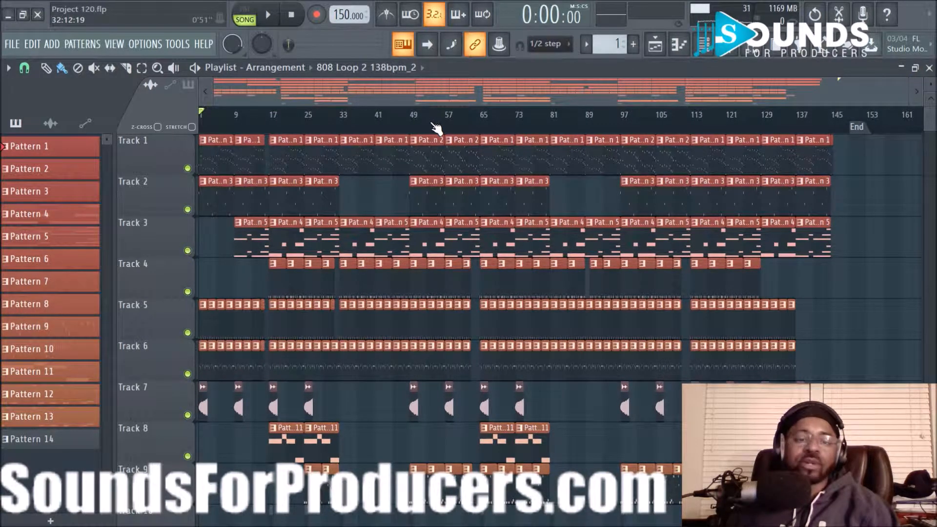
{"action": "scroll", "coordinate": [436, 128], "scroll_direction": "up", "scroll_amount": 3}
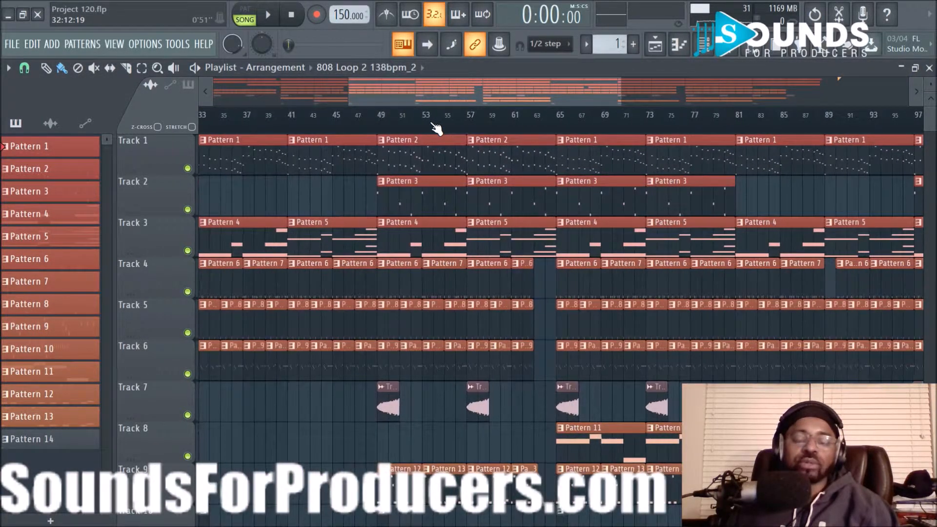
{"action": "scroll", "coordinate": [435, 128], "scroll_direction": "down", "scroll_amount": 2}
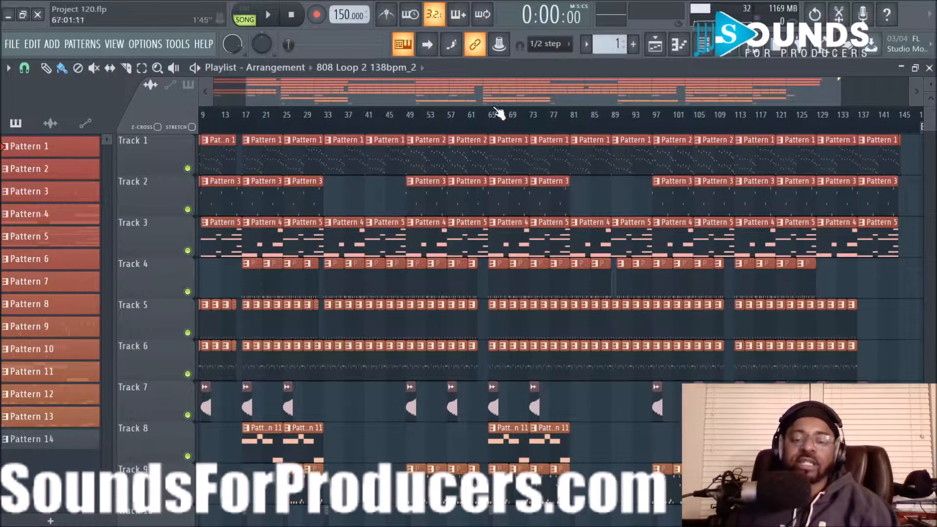
{"action": "left_click_drag", "start_coordinate": [491, 97], "coordinate": [456, 98]}
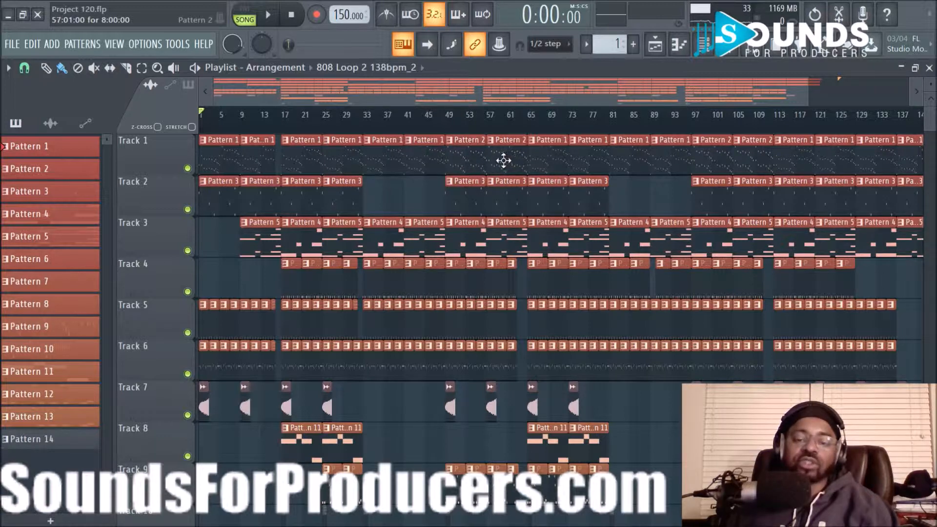
- Solo Track 1 so every other track is muted
{"action": "right_click", "coordinate": [188, 168]}
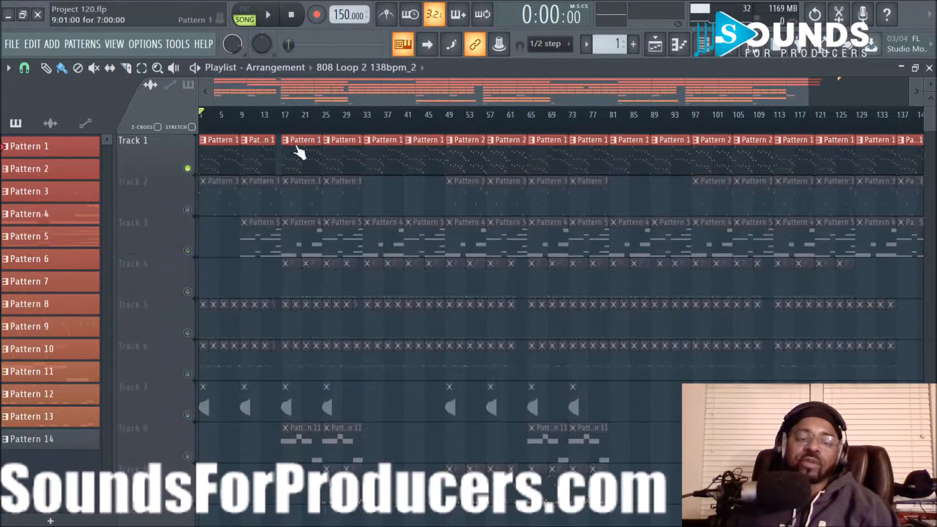
{"action": "scroll", "coordinate": [341, 120], "scroll_direction": "up", "scroll_amount": 3}
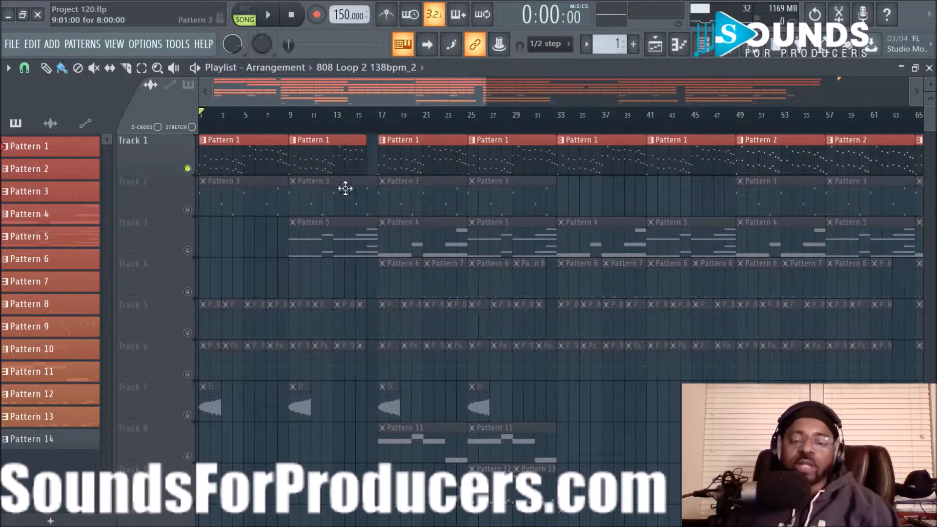
{"action": "scroll", "coordinate": [465, 135], "scroll_direction": "down", "scroll_amount": 3}
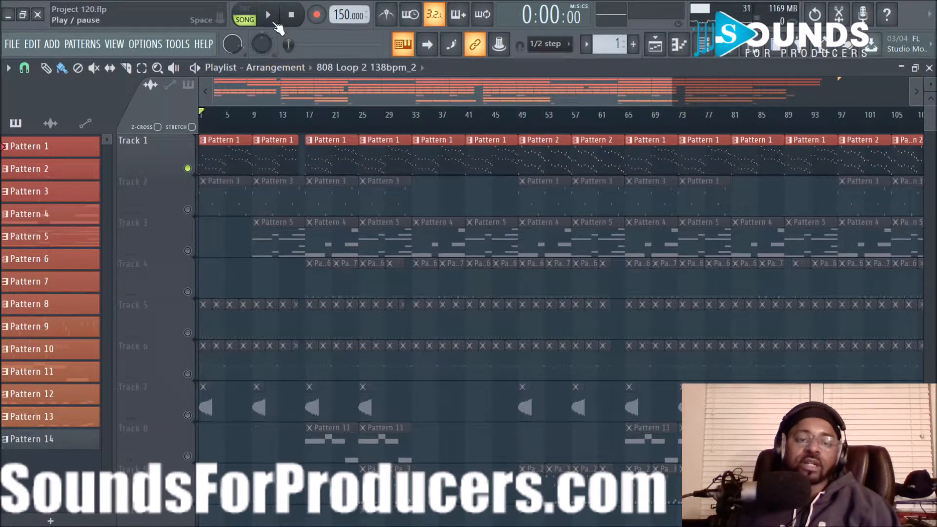
{"action": "scroll", "coordinate": [360, 127], "scroll_direction": "down", "scroll_amount": 2}
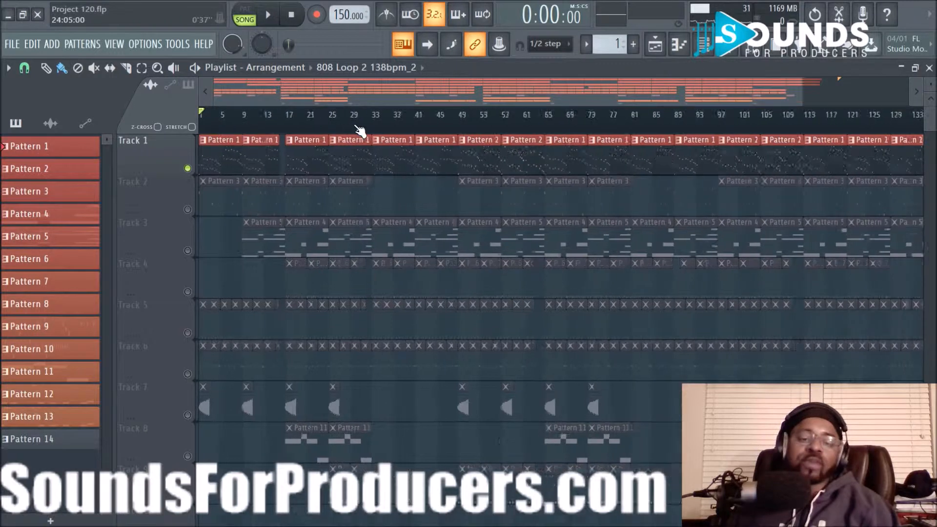
{"action": "scroll", "coordinate": [395, 129], "scroll_direction": "up", "scroll_amount": 3}
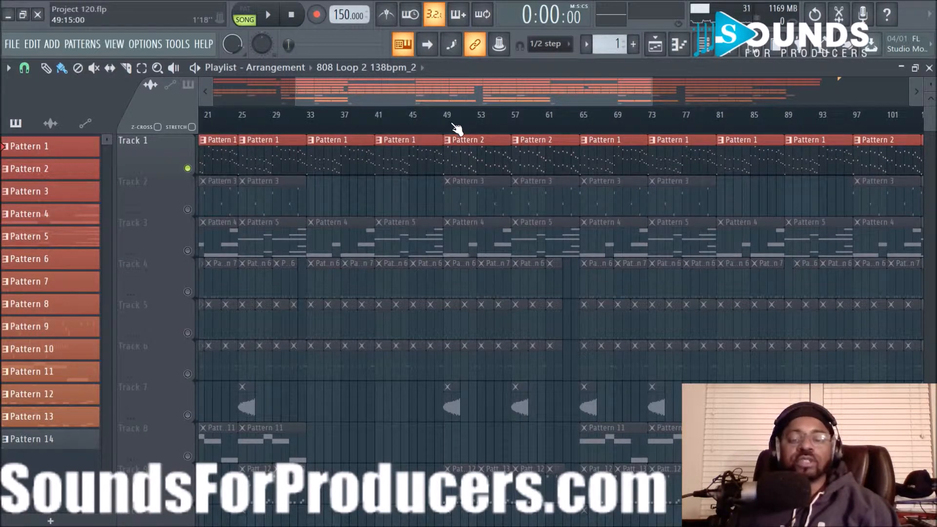
{"action": "scroll", "coordinate": [456, 128], "scroll_direction": "down", "scroll_amount": 3}
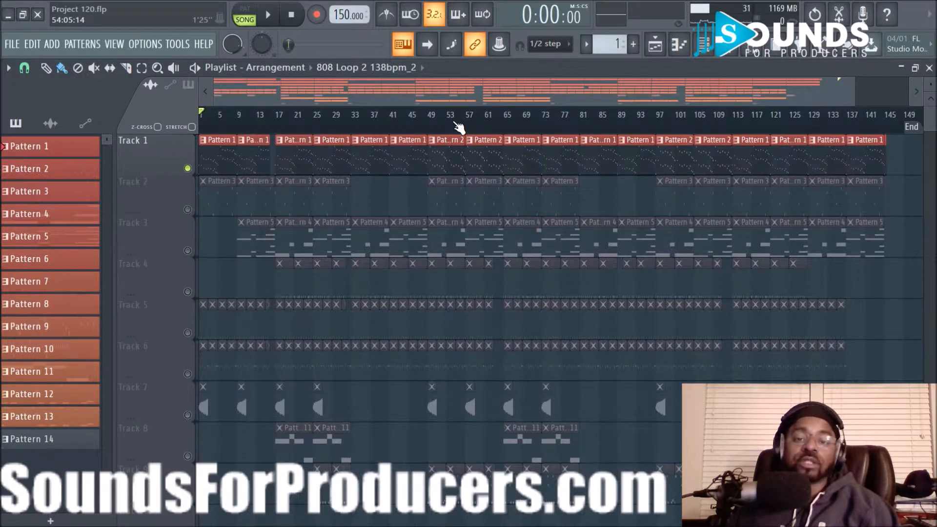
{"action": "scroll", "coordinate": [459, 128], "scroll_direction": "up", "scroll_amount": 3}
- Play the soloed Track 1 from the song start, then stop at bar 1
{"action": "left_click_drag", "start_coordinate": [470, 94], "coordinate": [351, 97]}
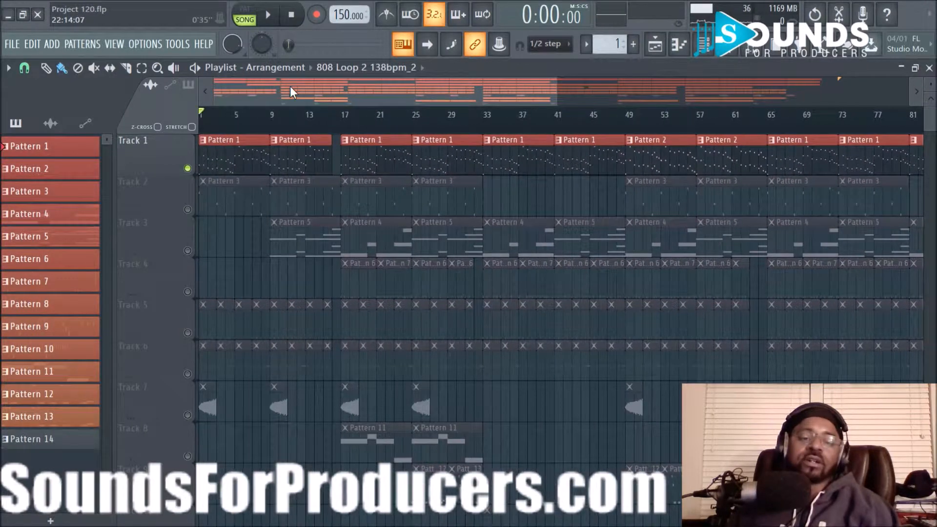
{"action": "left_click", "coordinate": [266, 16]}
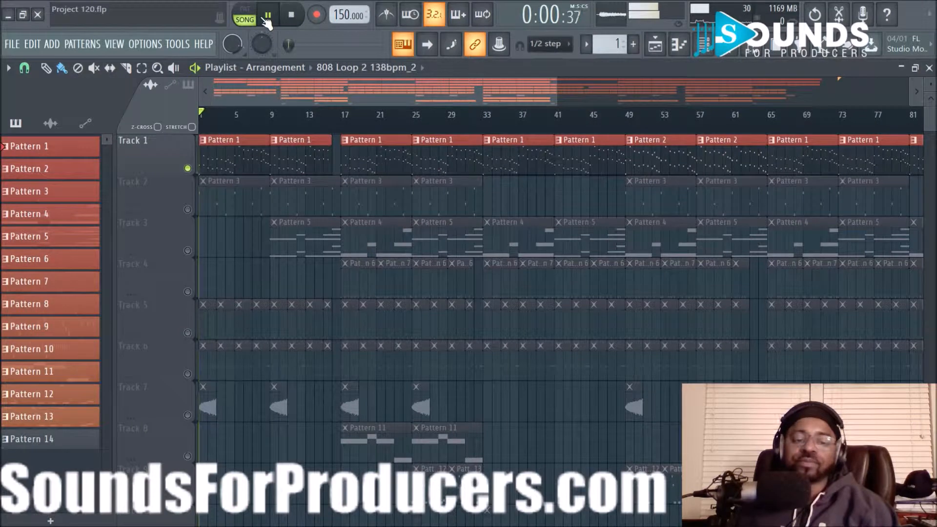
{"action": "left_click", "coordinate": [301, 20]}
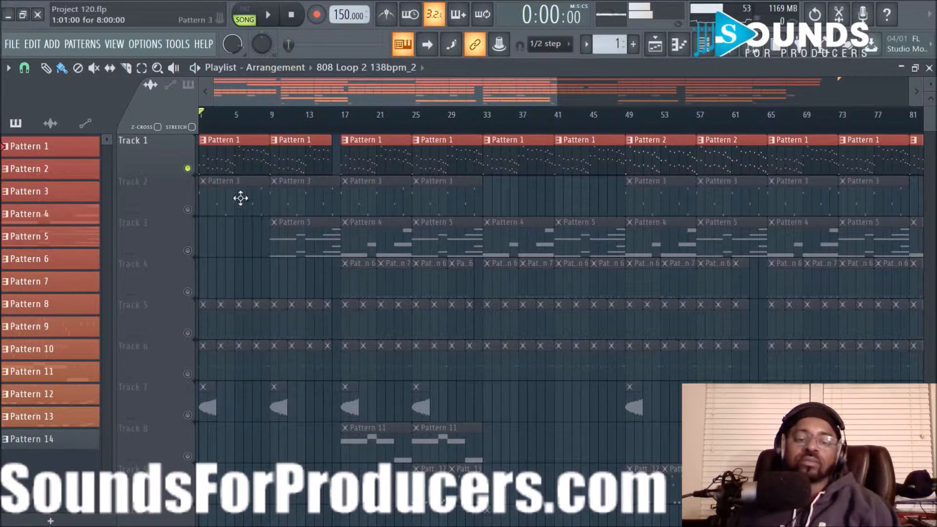
- Play Track 2 alone, add Track 1 to the playback, then stop
{"action": "left_click", "coordinate": [188, 169]}
{"action": "left_click", "coordinate": [189, 209]}
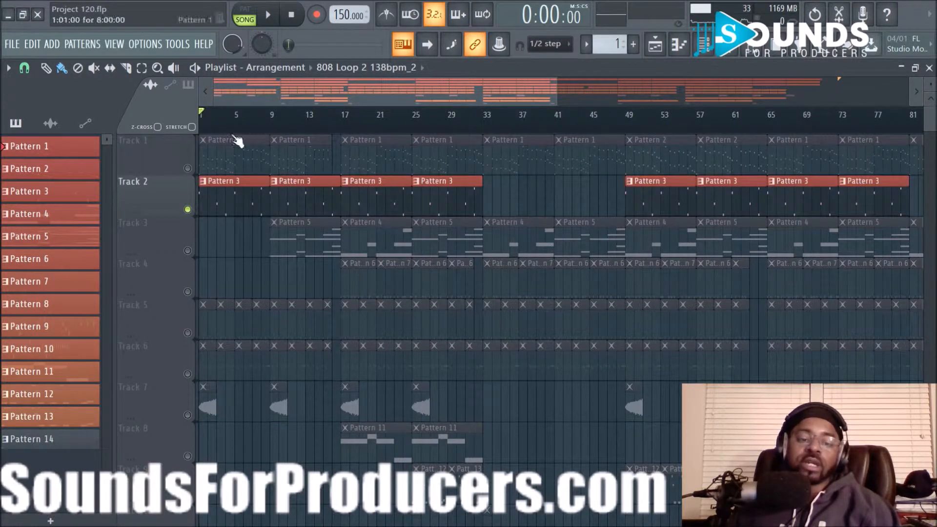
{"action": "left_click", "coordinate": [268, 15]}
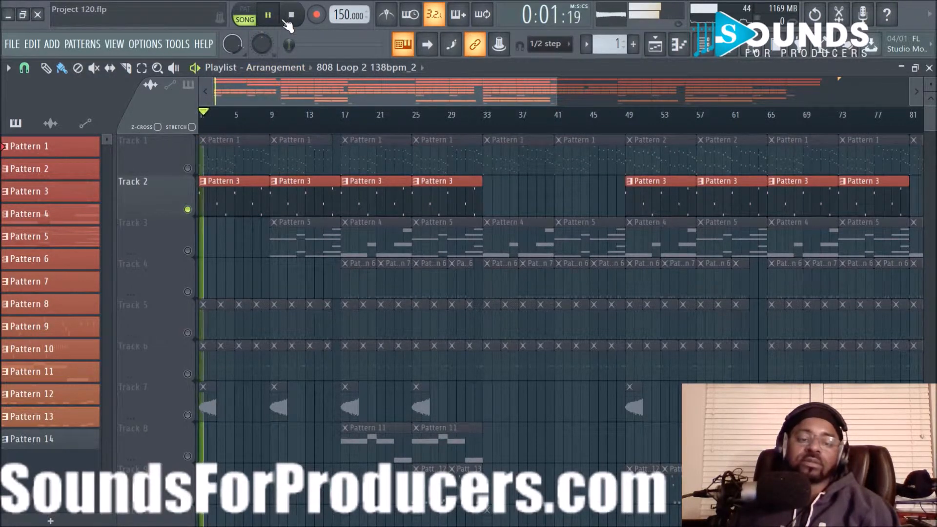
{"action": "left_click", "coordinate": [188, 169]}
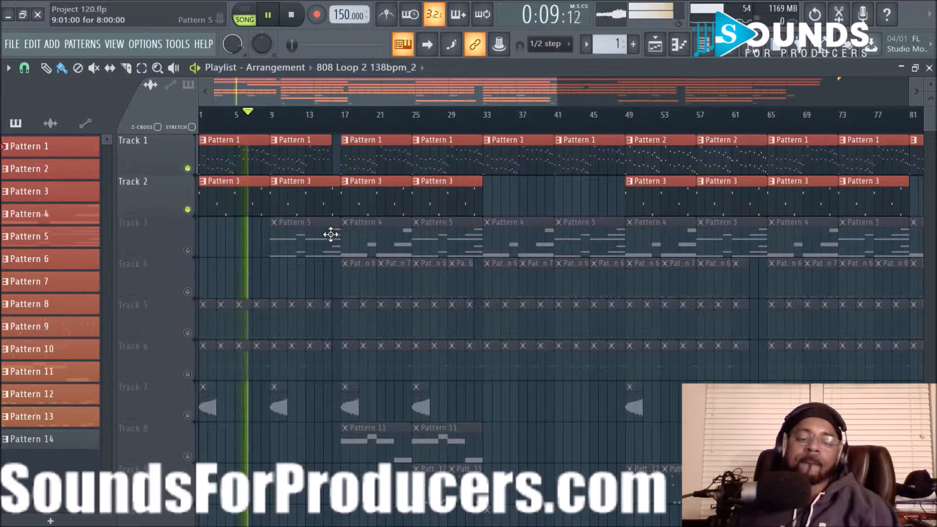
{"action": "left_click", "coordinate": [293, 17]}
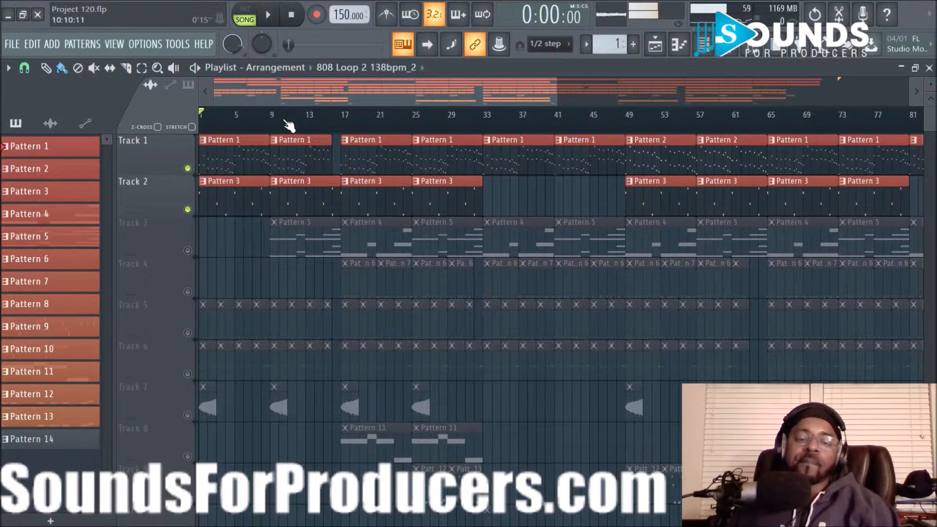
- Unmute Track 3 and play Tracks 1–3 from bar 9, then stop
{"action": "left_click", "coordinate": [271, 115]}
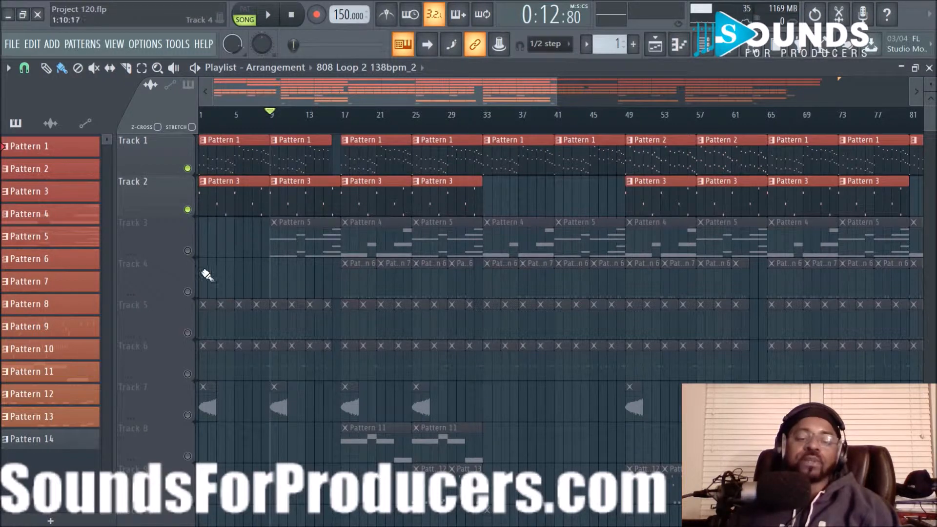
{"action": "left_click", "coordinate": [187, 251]}
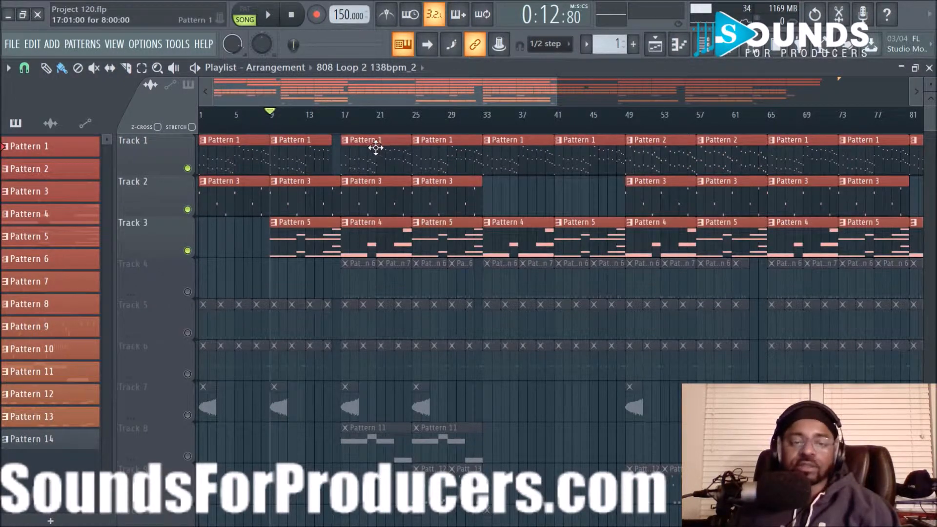
{"action": "left_click", "coordinate": [277, 17]}
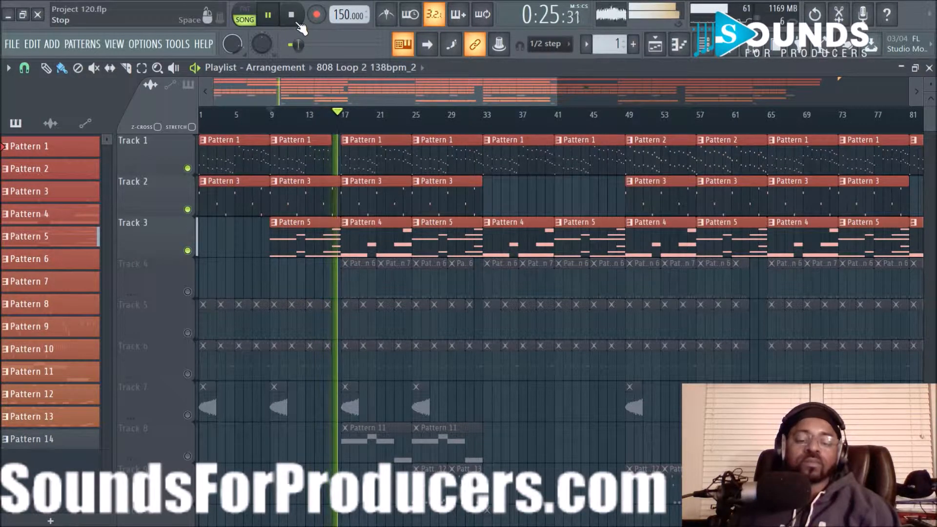
{"action": "left_click", "coordinate": [296, 19]}
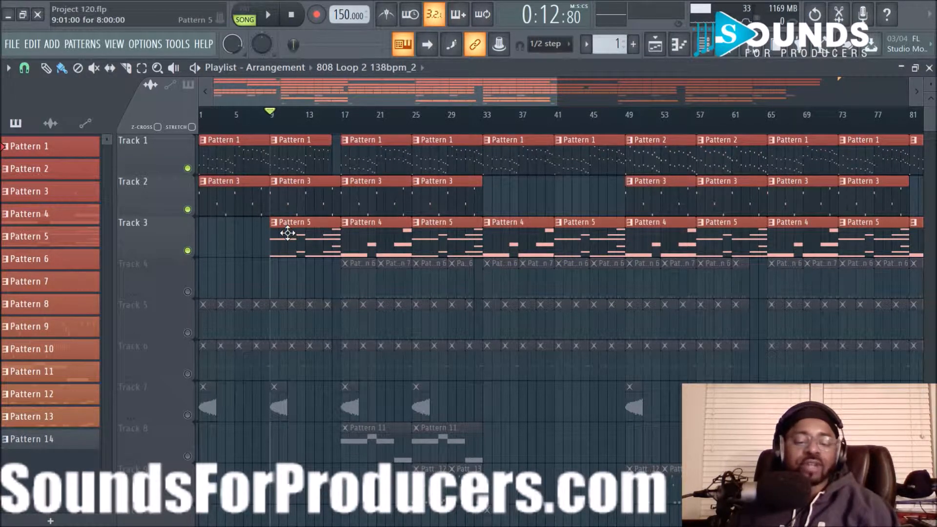
- Unmute Tracks 4, 5 and 6, and toggle Track 1's solo twice
{"action": "left_click", "coordinate": [187, 292]}
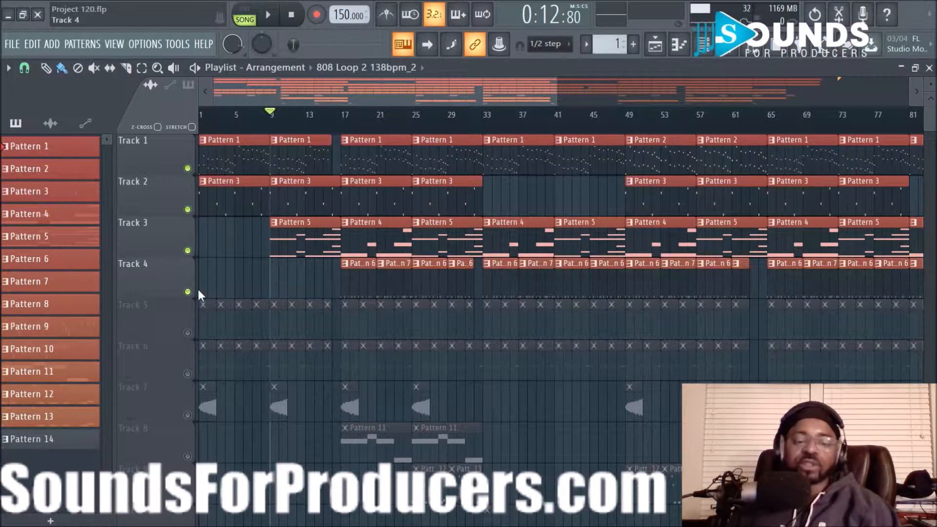
{"action": "left_click", "coordinate": [189, 334]}
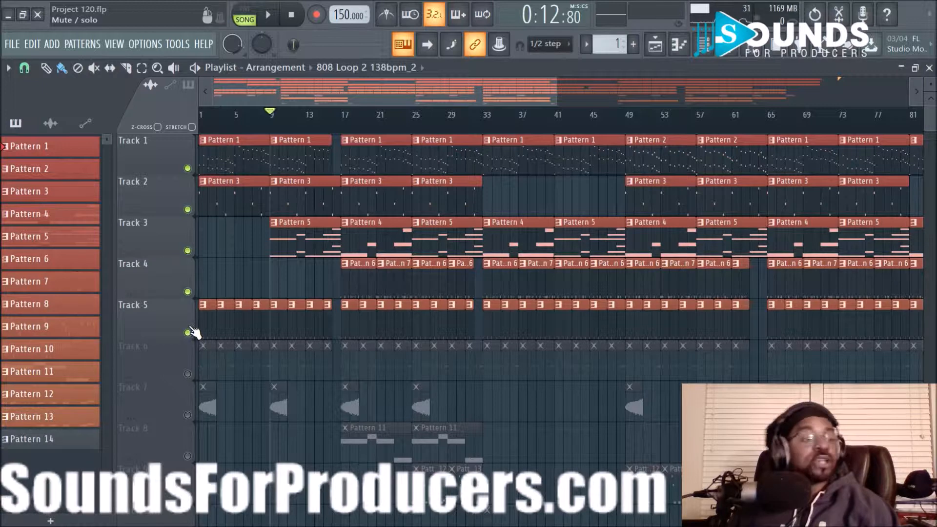
{"action": "left_click", "coordinate": [188, 374]}
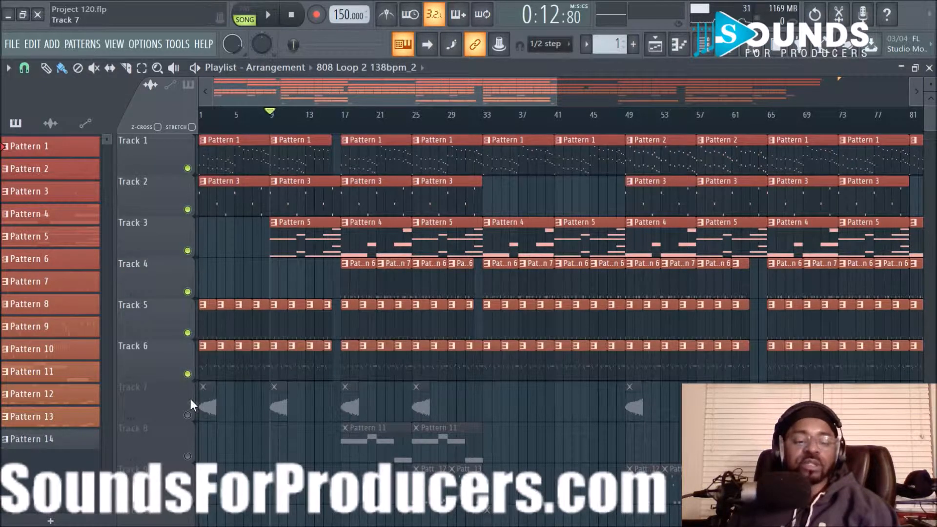
{"action": "left_click", "coordinate": [188, 169], "text": "ctrl"}
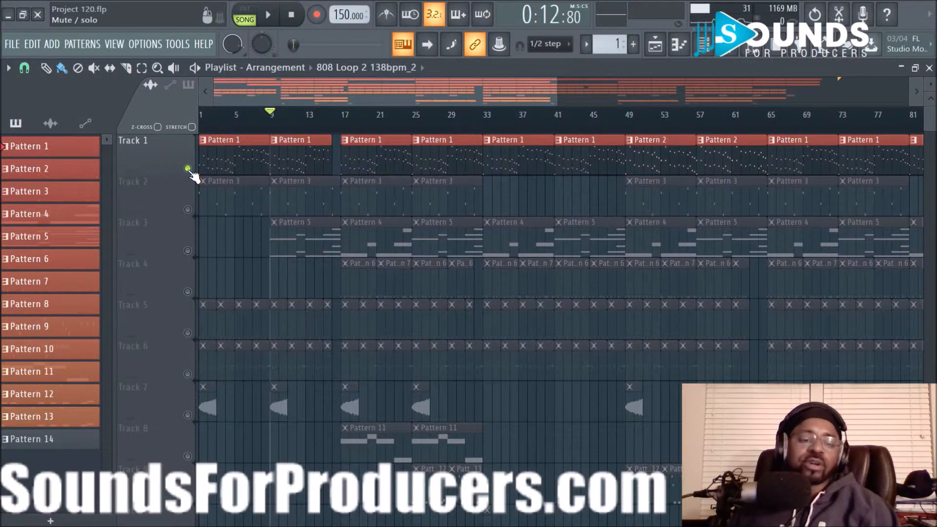
{"action": "left_click", "coordinate": [188, 169], "text": "ctrl"}
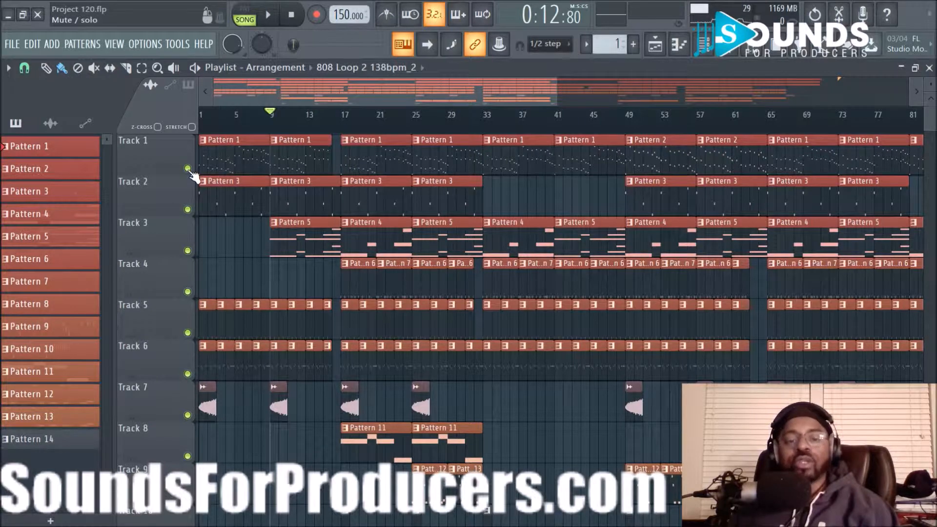
{"action": "left_click", "coordinate": [291, 14]}
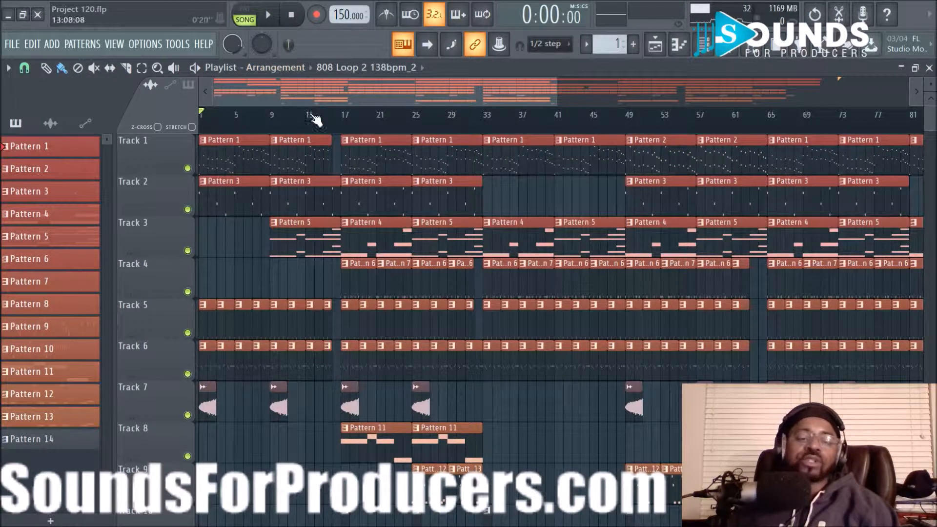
{"action": "scroll", "coordinate": [321, 119], "scroll_direction": "up", "scroll_amount": 3}
{"action": "left_click_drag", "start_coordinate": [332, 84], "coordinate": [280, 138]}
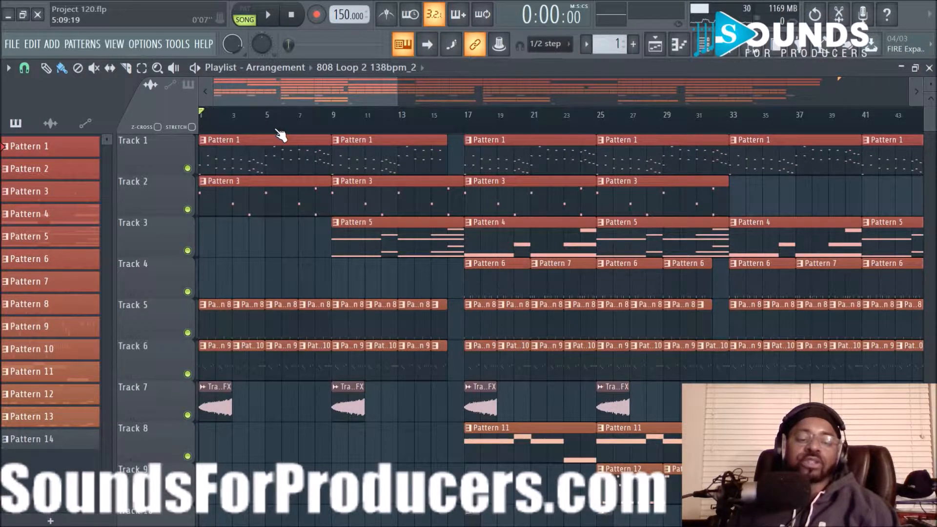
{"action": "scroll", "coordinate": [281, 135], "scroll_direction": "down", "scroll_amount": 3}
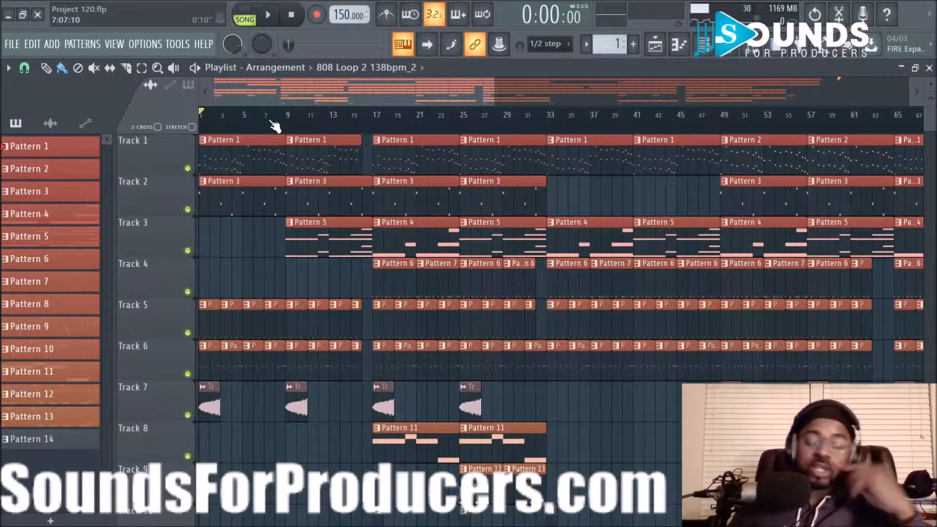
{"action": "scroll", "coordinate": [279, 133], "scroll_direction": "up", "scroll_amount": 2}
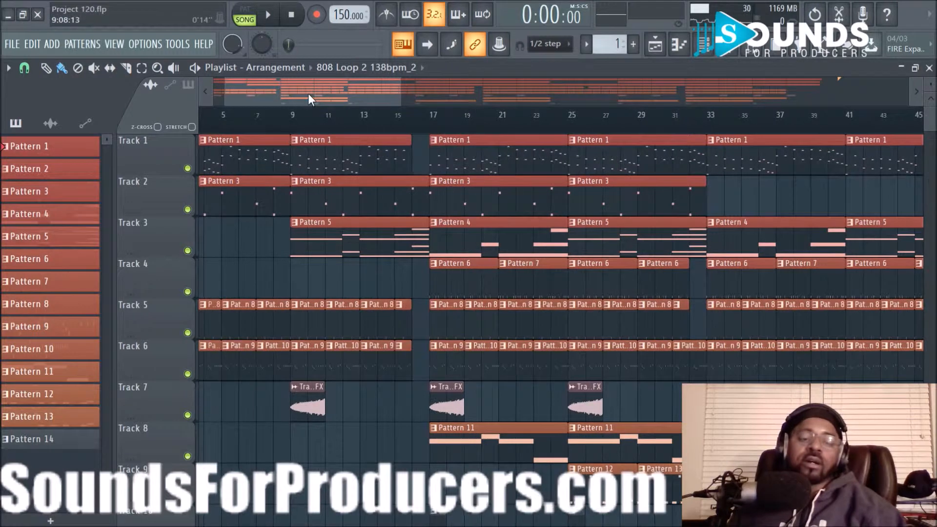
{"action": "left_click_drag", "start_coordinate": [309, 94], "coordinate": [215, 89]}
{"action": "scroll", "coordinate": [321, 130], "scroll_direction": "down", "scroll_amount": 3}
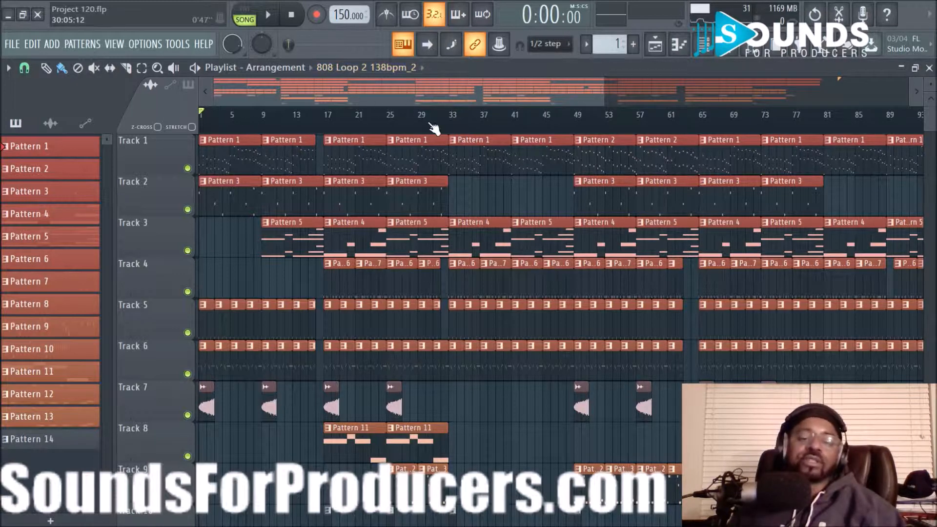
{"action": "scroll", "coordinate": [449, 118], "scroll_direction": "up", "scroll_amount": 4}
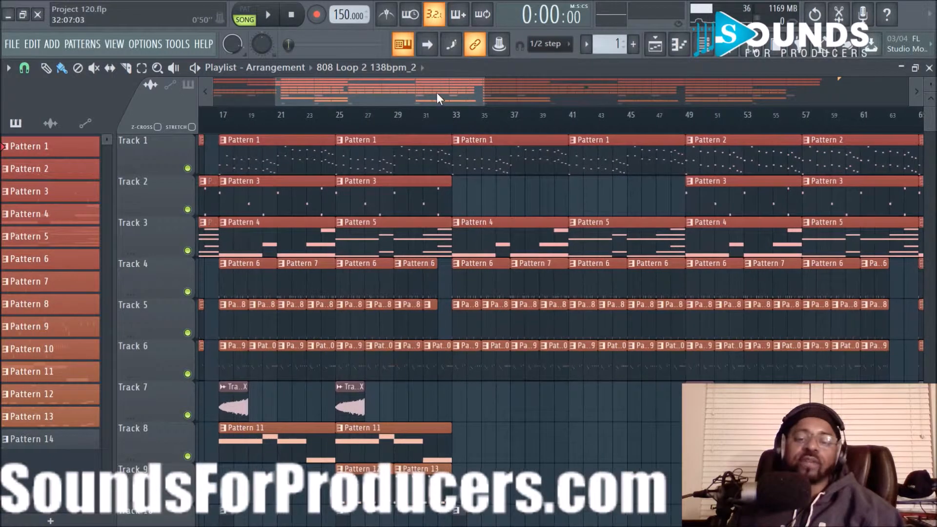
{"action": "left_click_drag", "start_coordinate": [436, 93], "coordinate": [228, 88]}
{"action": "scroll", "coordinate": [427, 131], "scroll_direction": "down", "scroll_amount": 4}
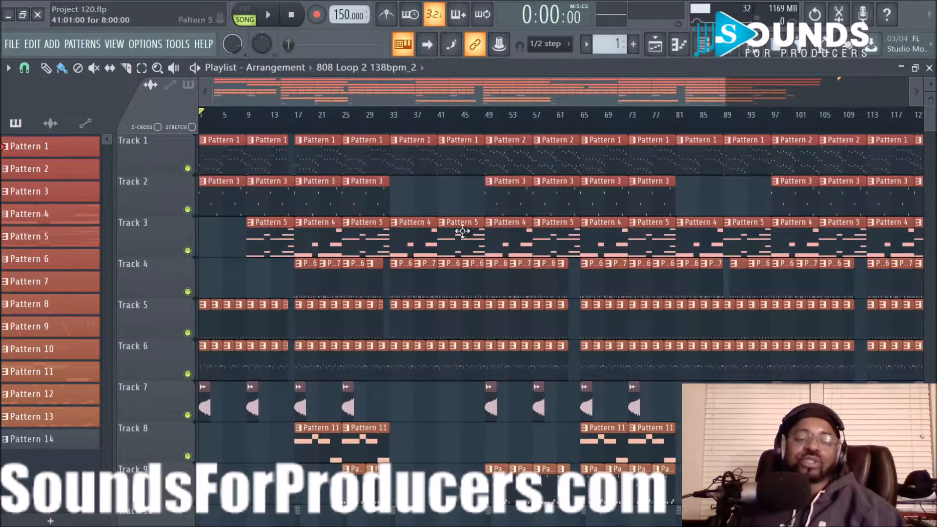
- Play the full song from the beginning and follow the playhead to about bar 38
{"action": "key", "text": "space"}
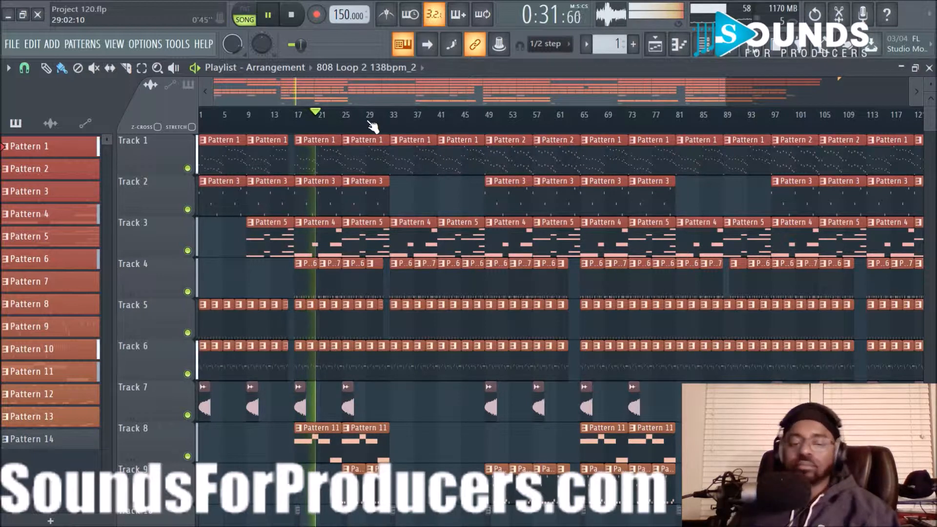
{"action": "scroll", "coordinate": [405, 138], "scroll_direction": "up", "scroll_amount": 3}
{"action": "scroll", "coordinate": [416, 189], "scroll_direction": "down", "scroll_amount": 1}
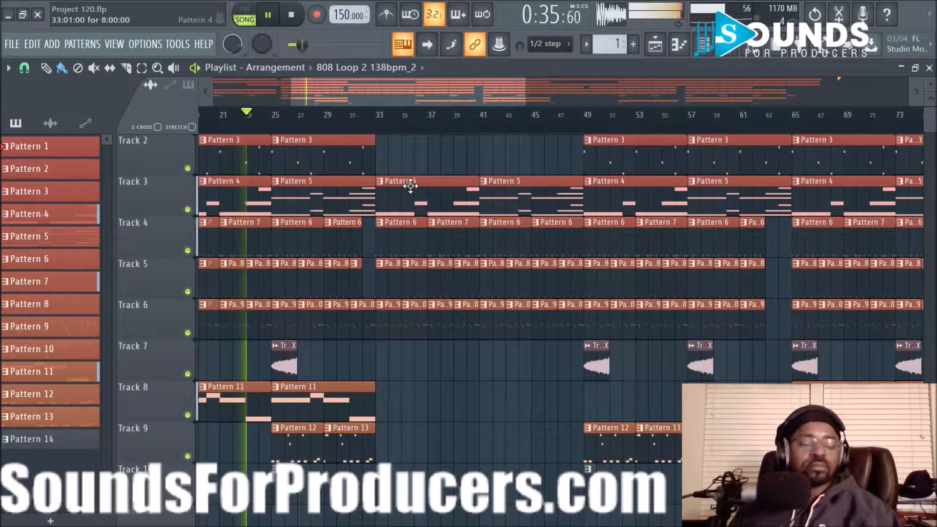
{"action": "scroll", "coordinate": [425, 174], "scroll_direction": "up", "scroll_amount": 1}
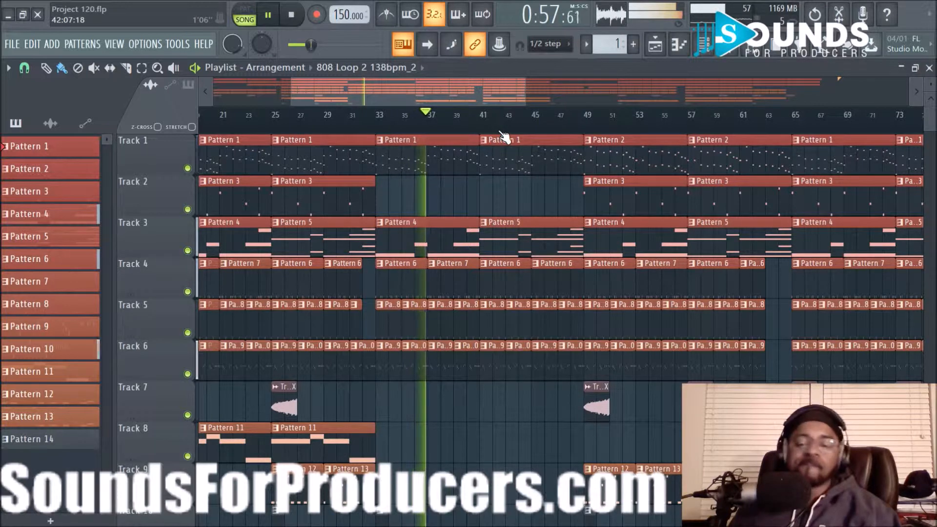
{"action": "scroll", "coordinate": [505, 139], "scroll_direction": "down", "scroll_amount": 2}
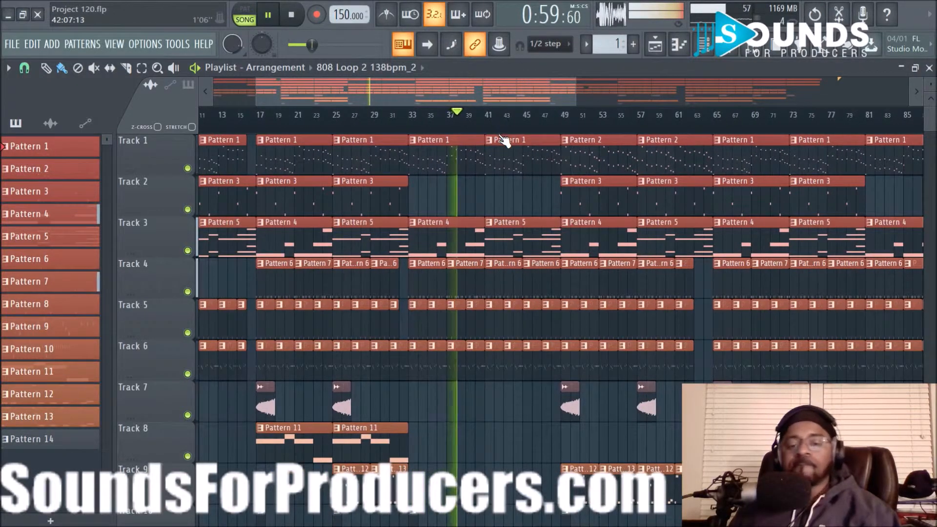
{"action": "scroll", "coordinate": [501, 137], "scroll_direction": "up", "scroll_amount": 2}
{"action": "left_click_drag", "start_coordinate": [479, 99], "coordinate": [525, 99]}
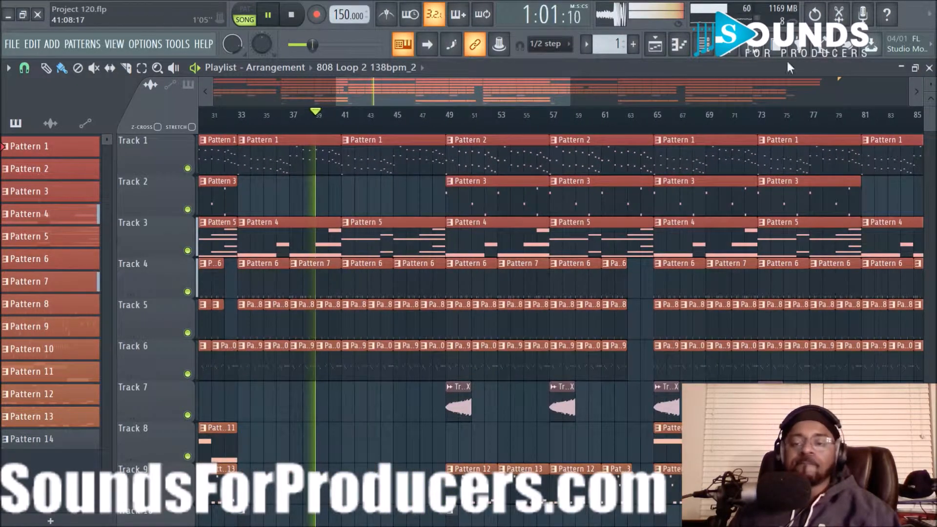
{"action": "left_click", "coordinate": [743, 49]}
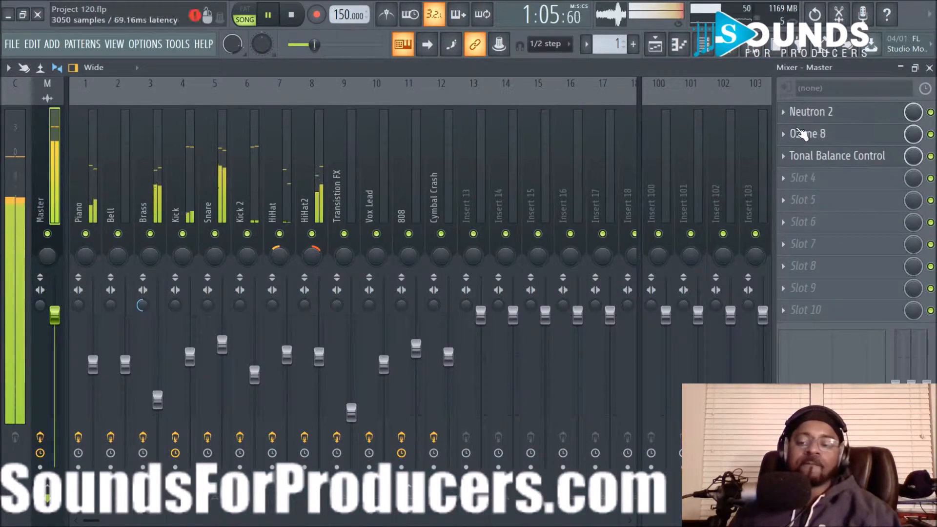
{"action": "left_click", "coordinate": [658, 47]}
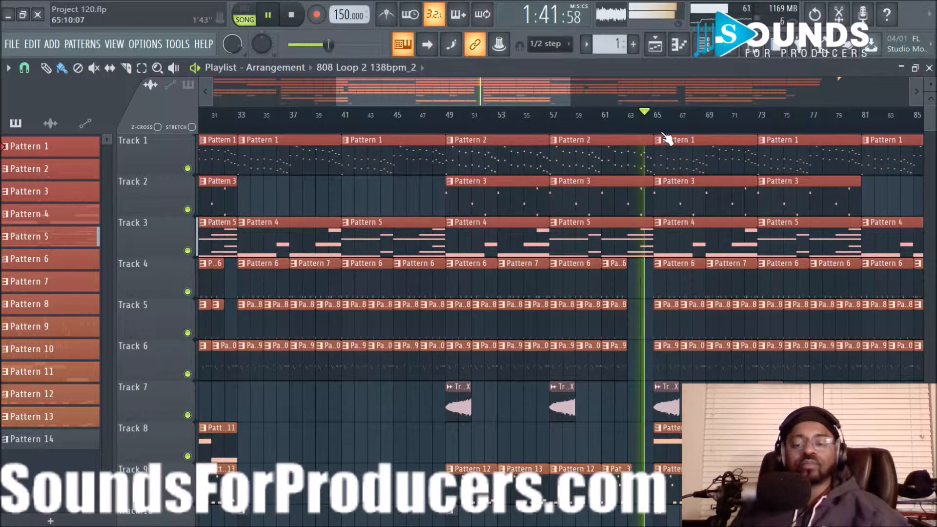
- Stop playback, zoom into bars 60–84, and set the song position to bar 65
{"action": "scroll", "coordinate": [657, 243], "scroll_direction": "down", "scroll_amount": 2}
{"action": "scroll", "coordinate": [656, 243], "scroll_direction": "up", "scroll_amount": 2}
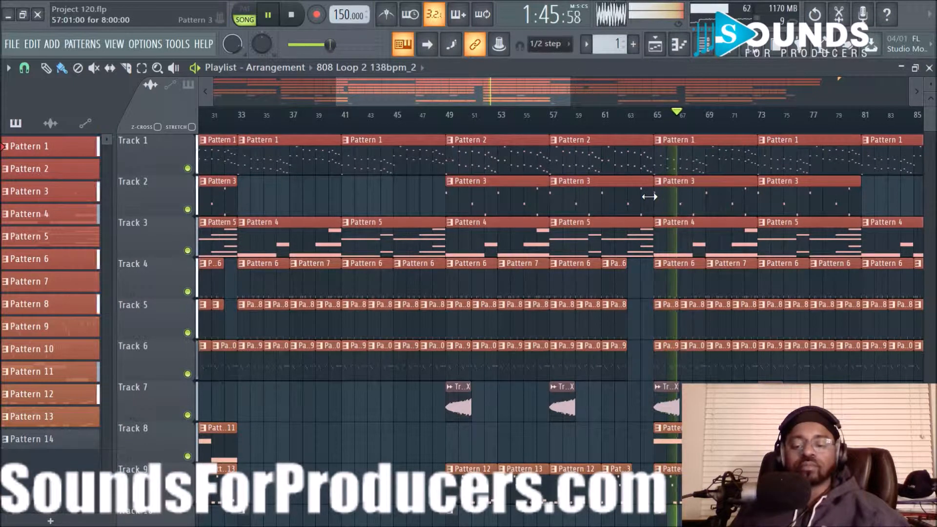
{"action": "key", "text": "space"}
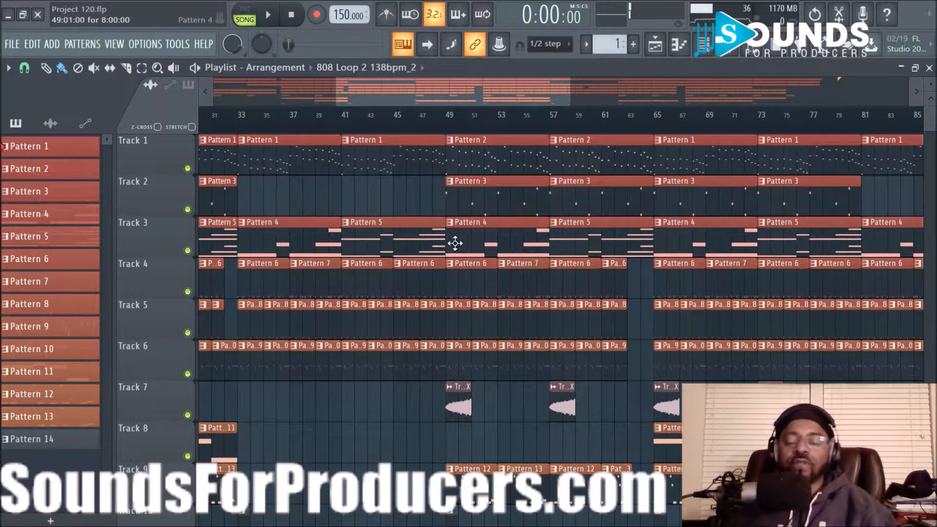
{"action": "left_click_drag", "start_coordinate": [532, 101], "coordinate": [594, 97]}
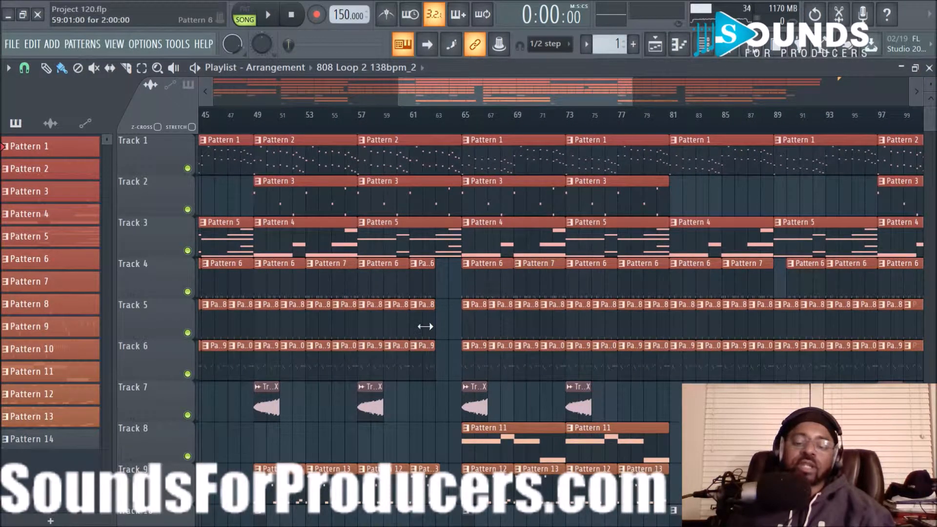
{"action": "scroll", "coordinate": [506, 122], "scroll_direction": "up", "scroll_amount": 8}
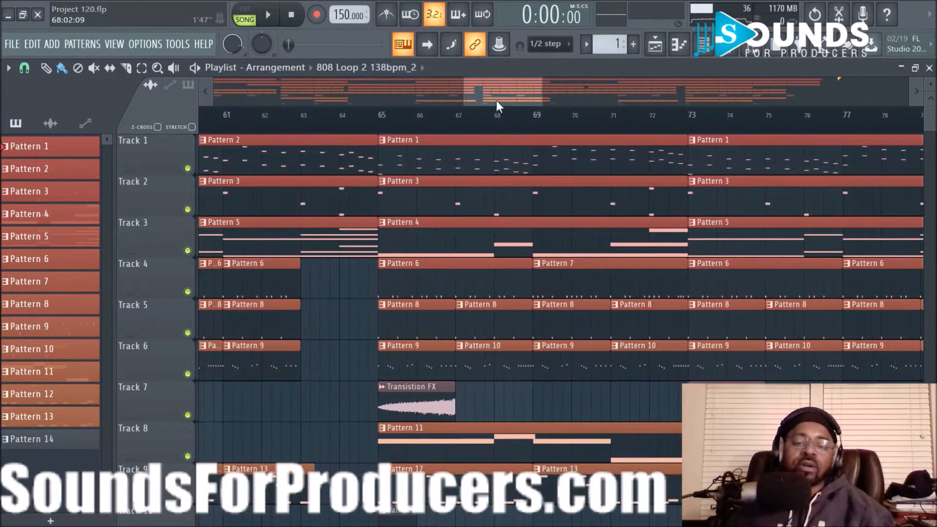
{"action": "left_click_drag", "start_coordinate": [490, 90], "coordinate": [508, 92]}
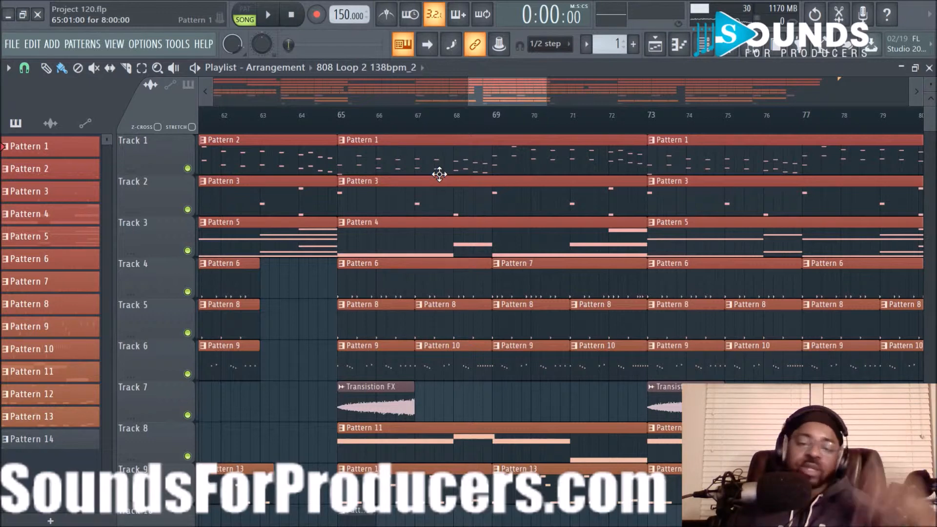
{"action": "scroll", "coordinate": [435, 131], "scroll_direction": "down", "scroll_amount": 2}
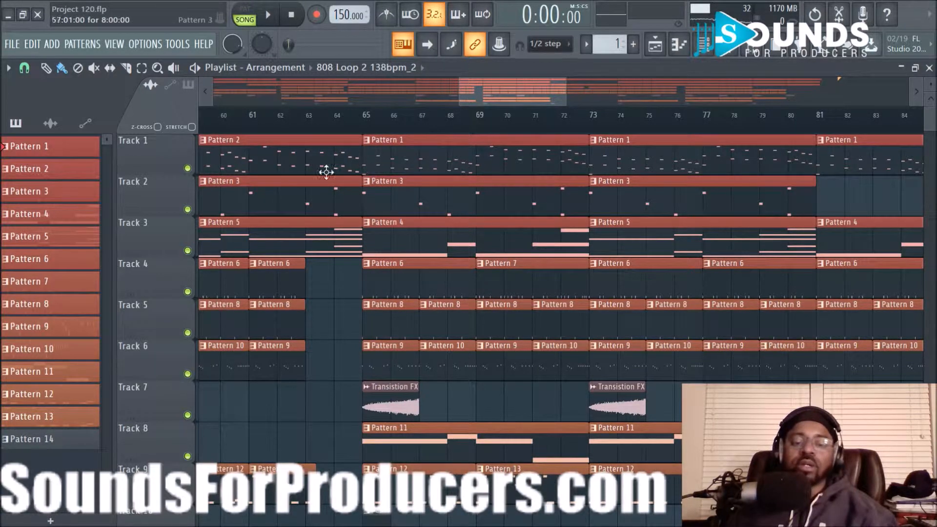
{"action": "left_click", "coordinate": [369, 136]}
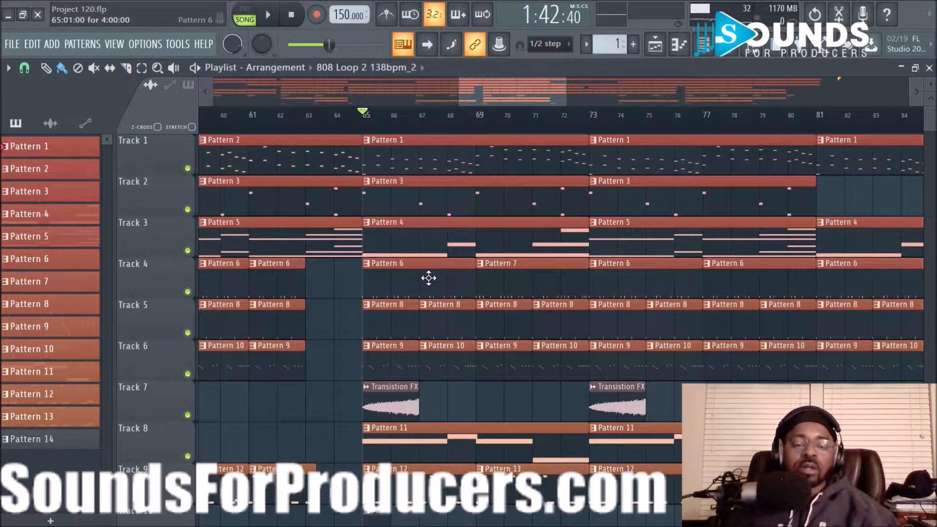
- Solo Track 4, unmute Tracks 5, 6, 7, 9 and 10, and play from bar 65
{"action": "right_click", "coordinate": [188, 291]}
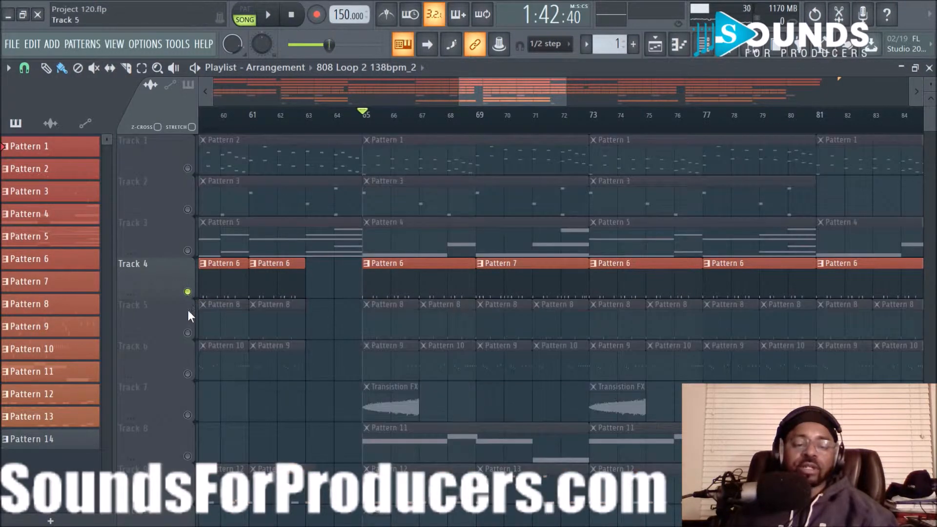
{"action": "left_click", "coordinate": [187, 333]}
{"action": "left_click", "coordinate": [188, 374]}
{"action": "scroll", "coordinate": [200, 372], "scroll_direction": "down", "scroll_amount": 1}
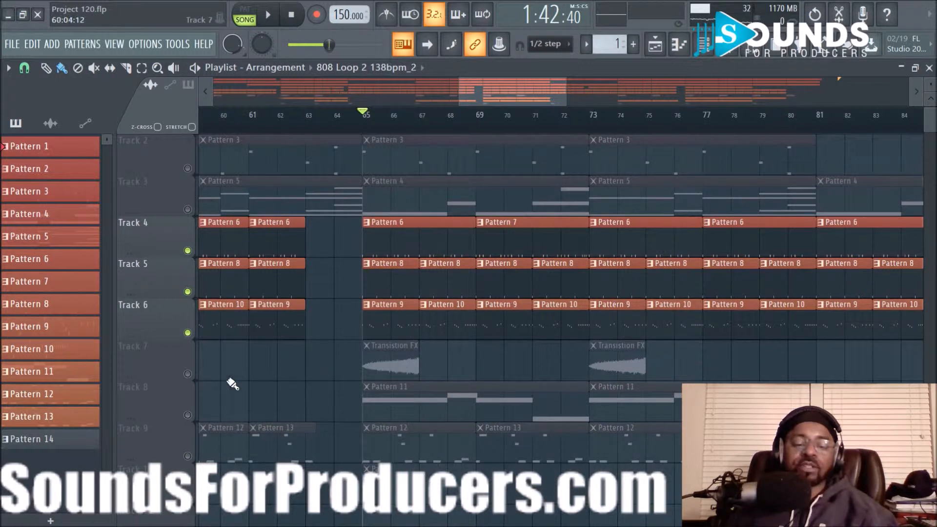
{"action": "left_click", "coordinate": [187, 373]}
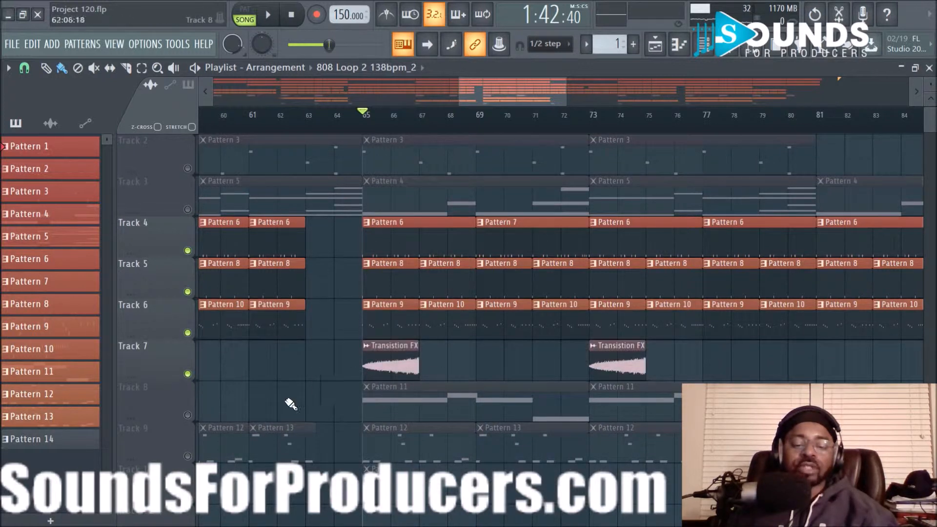
{"action": "scroll", "coordinate": [289, 404], "scroll_direction": "down", "scroll_amount": 2}
{"action": "left_click", "coordinate": [187, 374]}
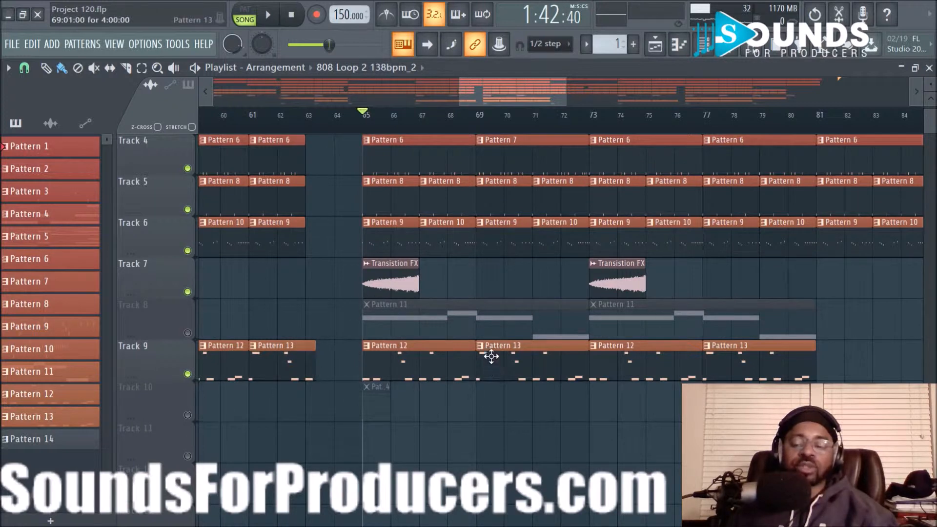
{"action": "left_click", "coordinate": [188, 415]}
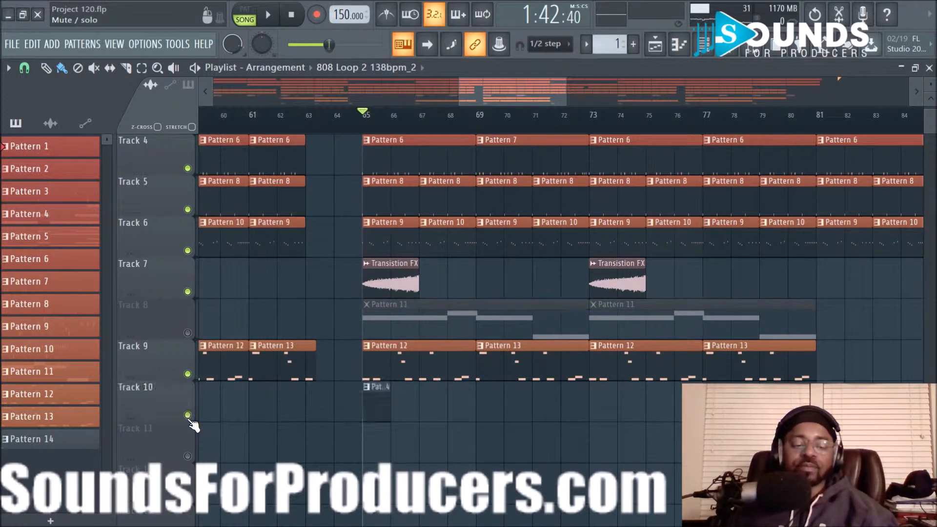
{"action": "scroll", "coordinate": [596, 436], "scroll_direction": "up", "scroll_amount": 3}
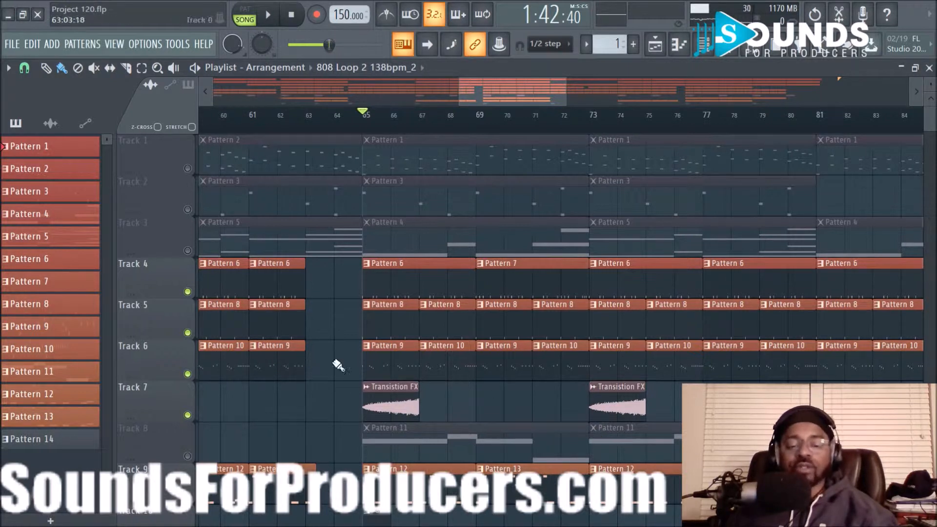
{"action": "key", "text": "space"}
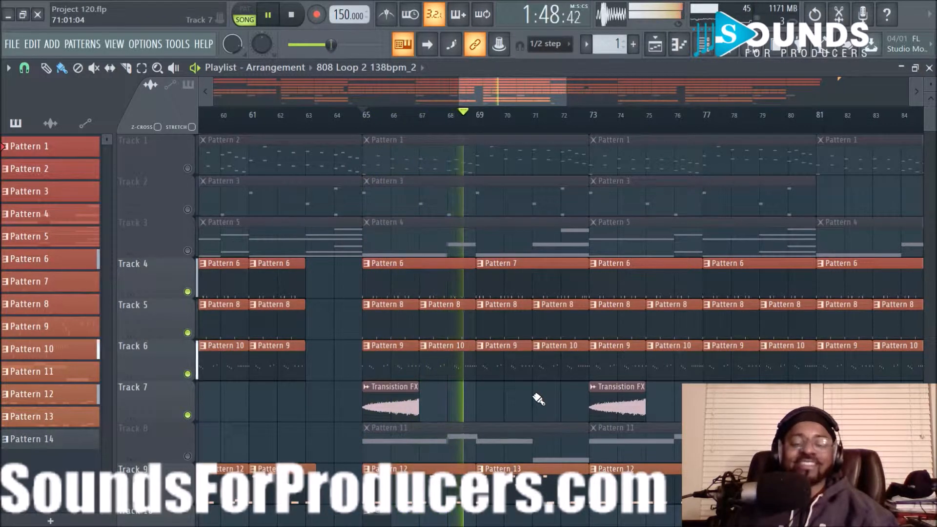
- Check the 808 channel's effects in the mixer, then return to the Playlist
{"action": "left_click", "coordinate": [732, 52]}
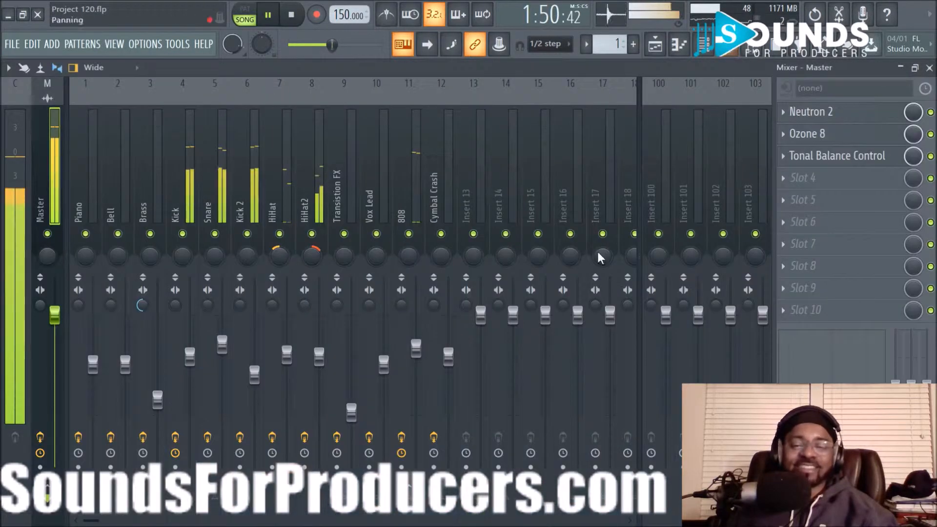
{"action": "left_click", "coordinate": [399, 174]}
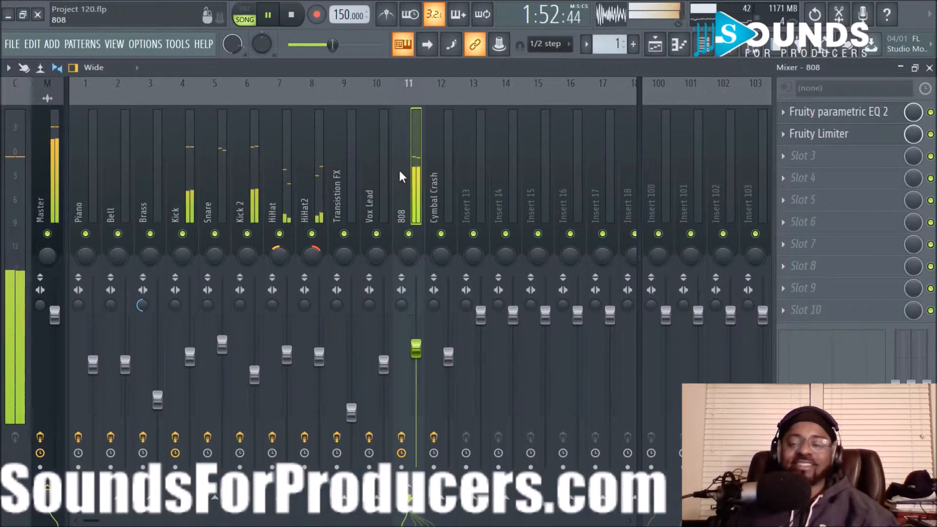
{"action": "left_click", "coordinate": [663, 49]}
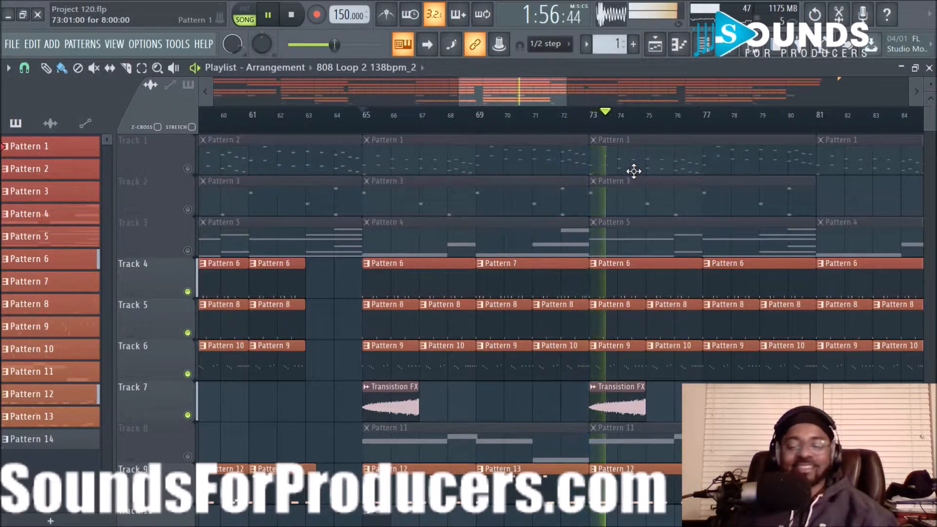
- Follow playback to about bar 80, then stop it back at bar 65
{"action": "scroll", "coordinate": [672, 123], "scroll_direction": "down", "scroll_amount": 3}
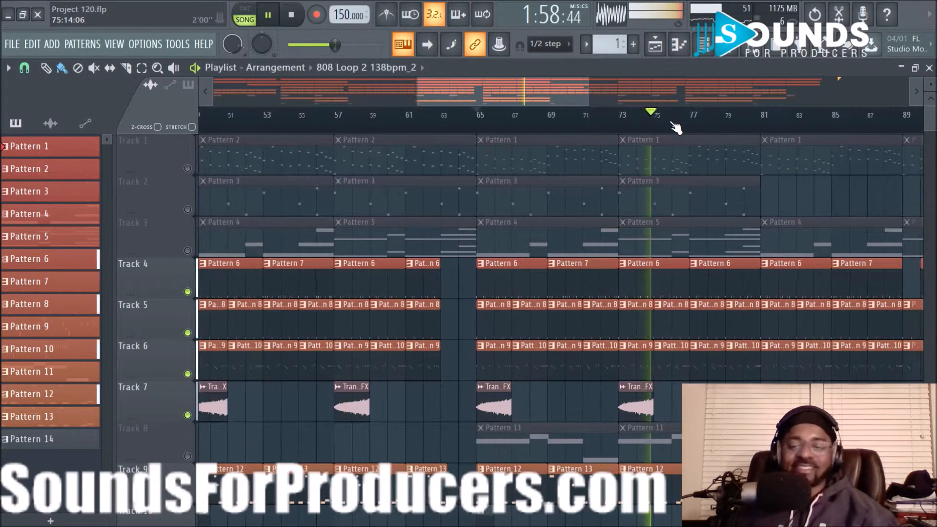
{"action": "left_click_drag", "start_coordinate": [526, 100], "coordinate": [584, 92]}
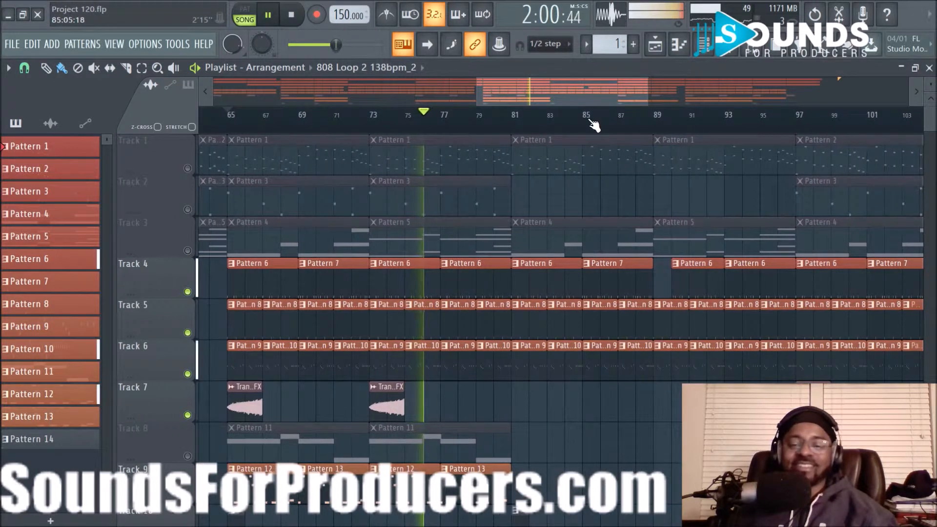
{"action": "scroll", "coordinate": [593, 124], "scroll_direction": "down", "scroll_amount": 2}
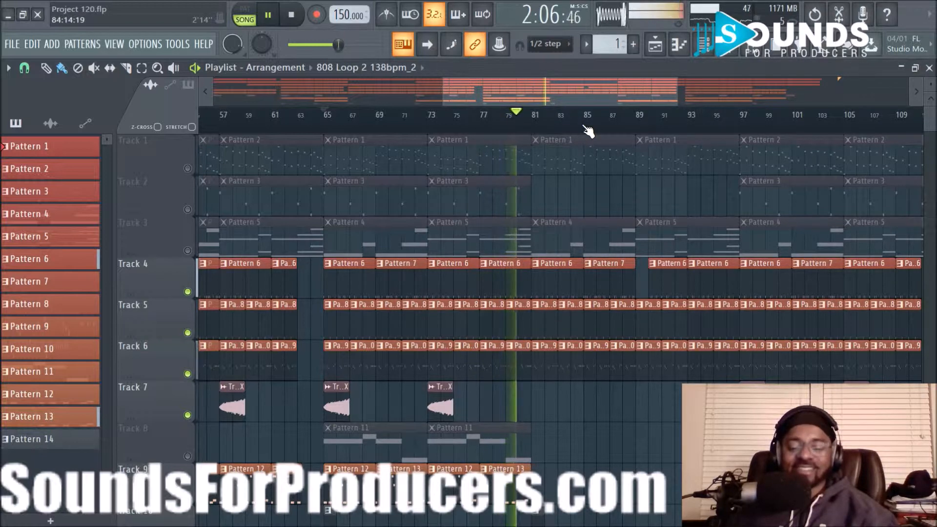
{"action": "key", "text": "space"}
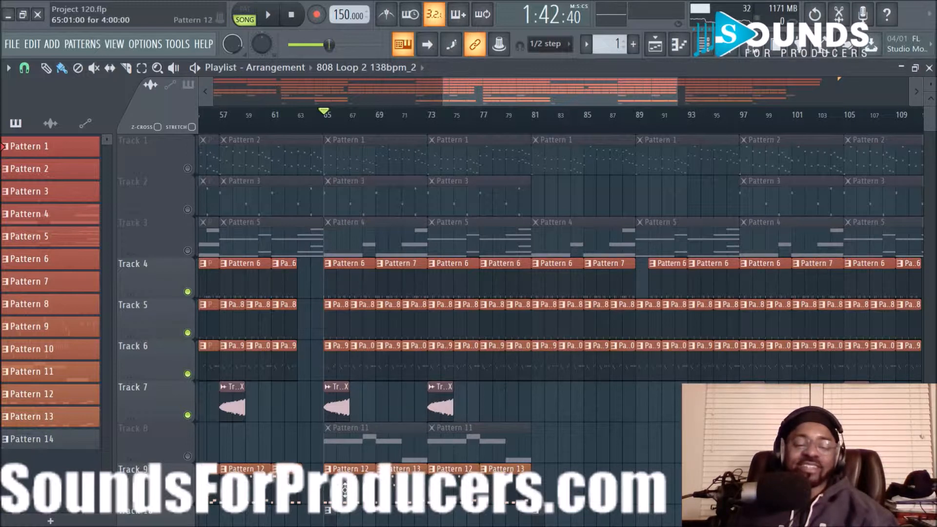
- Float the Channel Rack, preview the 808 Loop 2 138bpm_2 sample, and close its settings
{"action": "left_click", "coordinate": [703, 46]}
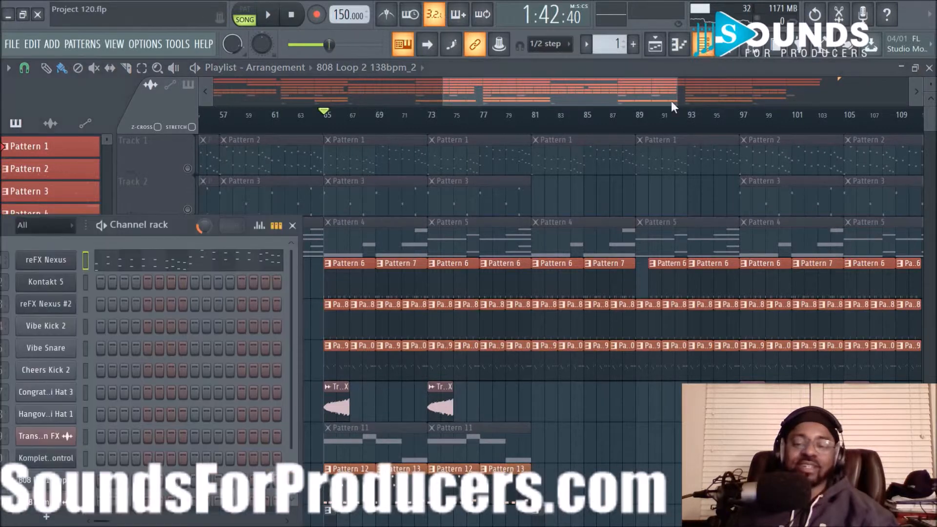
{"action": "left_click_drag", "start_coordinate": [150, 222], "coordinate": [393, 149]}
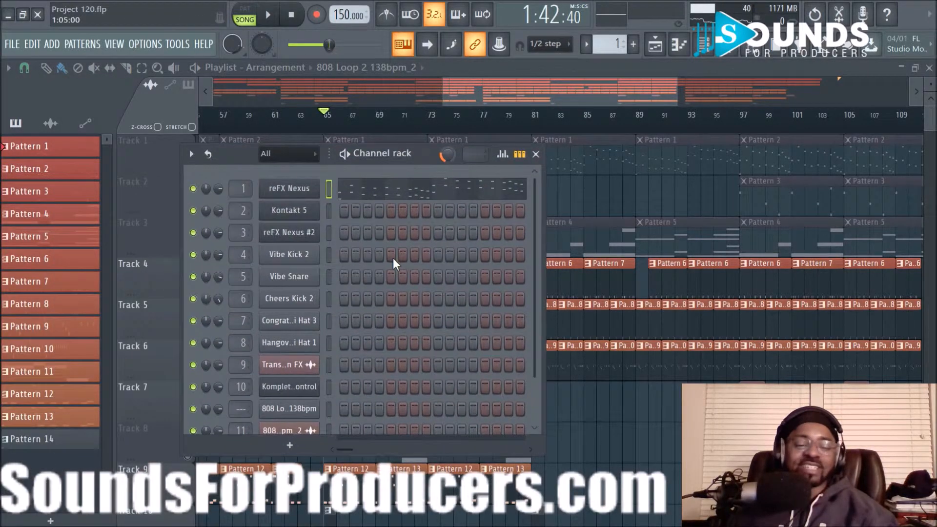
{"action": "left_click", "coordinate": [289, 388]}
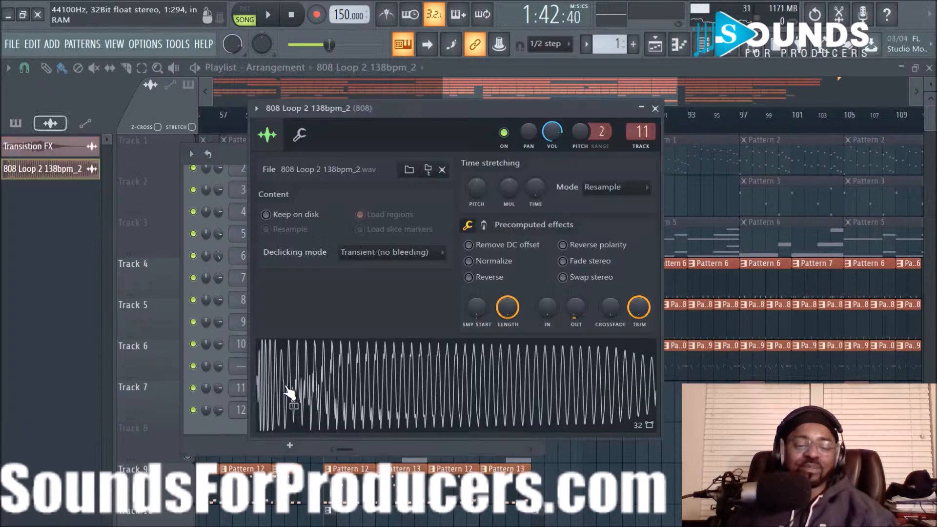
{"action": "left_click", "coordinate": [362, 396]}
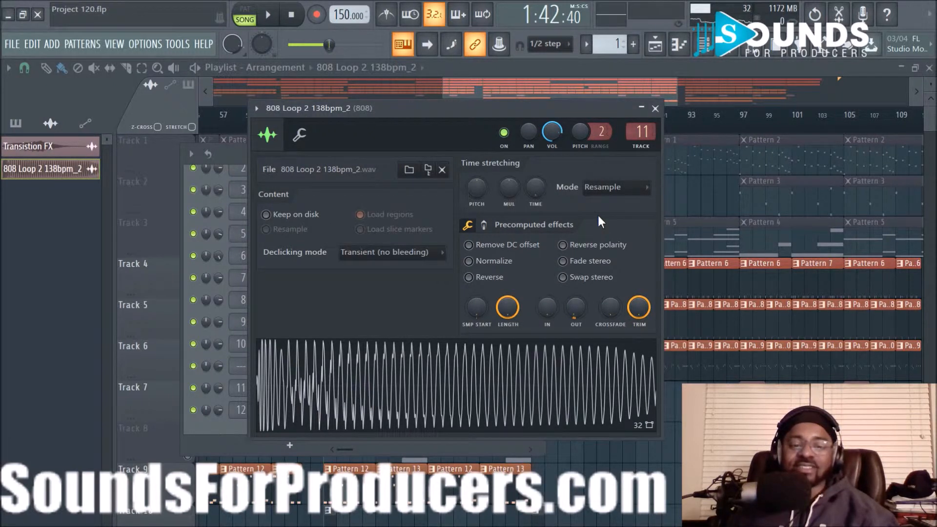
{"action": "left_click", "coordinate": [655, 109]}
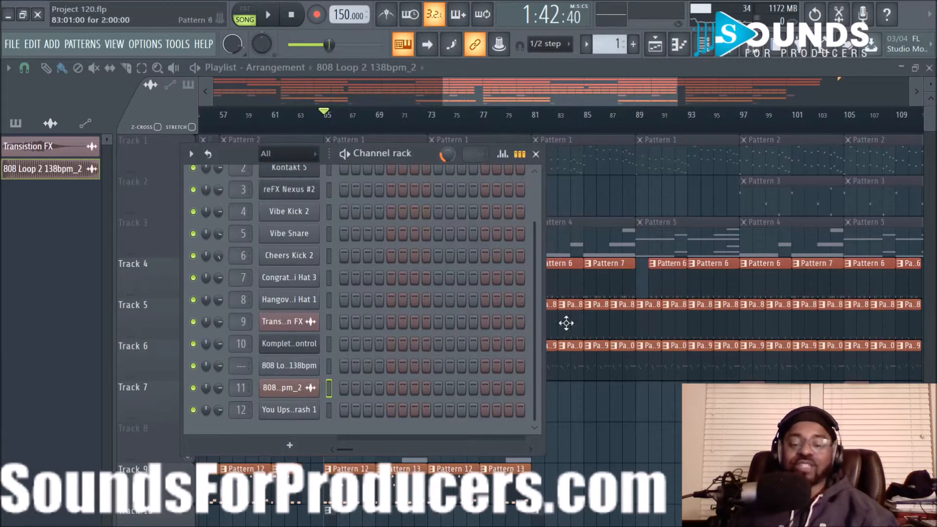
- Close the Channel Rack with F6 and pan the Playlist over to bar 129
{"action": "key", "text": "F6"}
{"action": "scroll", "coordinate": [559, 122], "scroll_direction": "down", "scroll_amount": 3}
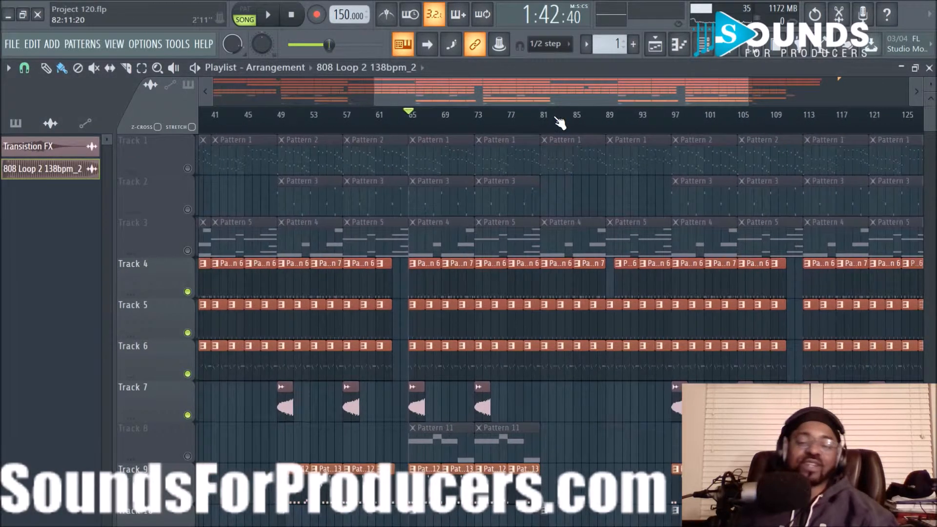
{"action": "scroll", "coordinate": [630, 318], "scroll_direction": "down", "scroll_amount": 4}
{"action": "scroll", "coordinate": [629, 362], "scroll_direction": "up", "scroll_amount": 4}
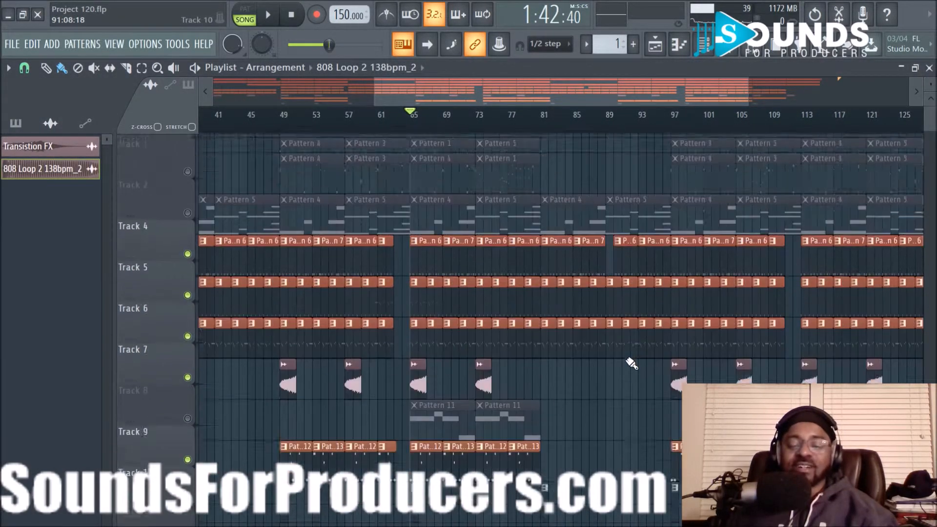
{"action": "scroll", "coordinate": [474, 121], "scroll_direction": "down", "scroll_amount": 4}
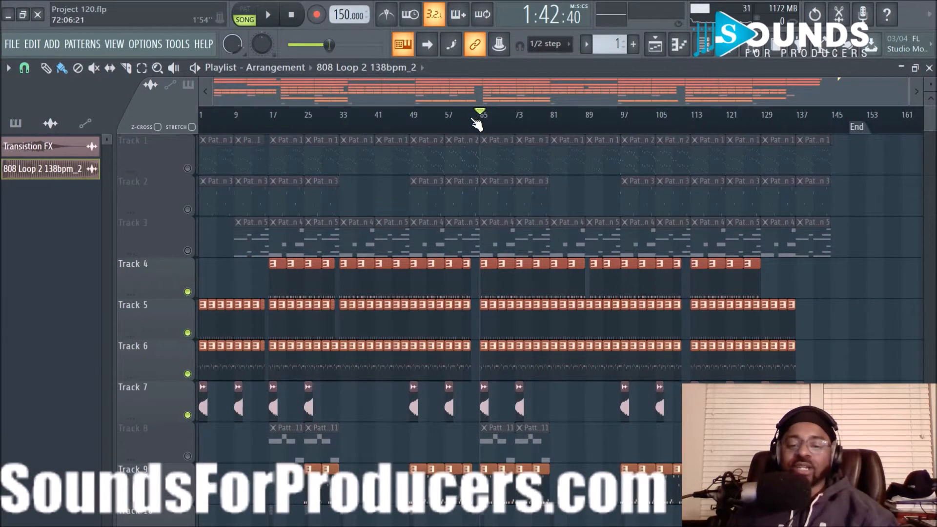
{"action": "scroll", "coordinate": [475, 121], "scroll_direction": "up", "scroll_amount": 3}
{"action": "left_click_drag", "start_coordinate": [507, 96], "coordinate": [746, 113]}
- Set the song position to bar 129, unmute all tracks, and play from there
{"action": "left_click", "coordinate": [541, 113]}
{"action": "left_click", "coordinate": [188, 168]}
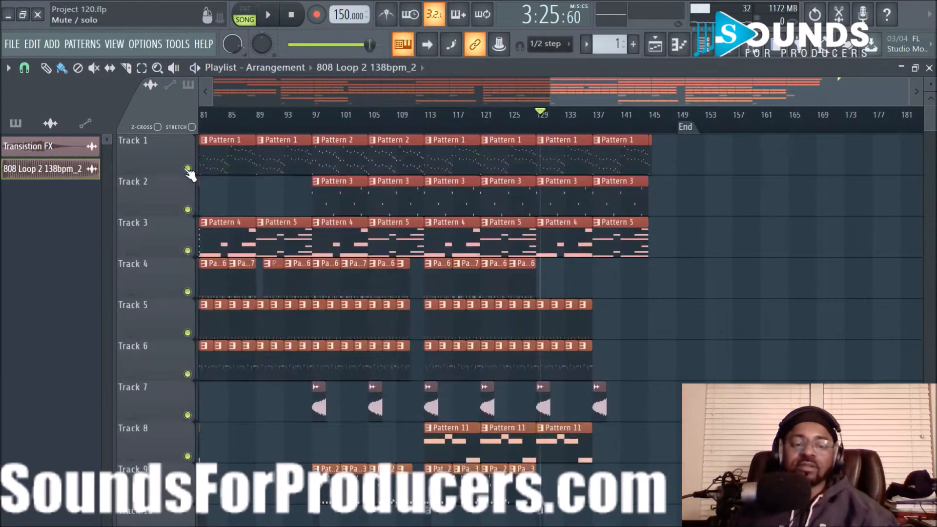
{"action": "key", "text": "space"}
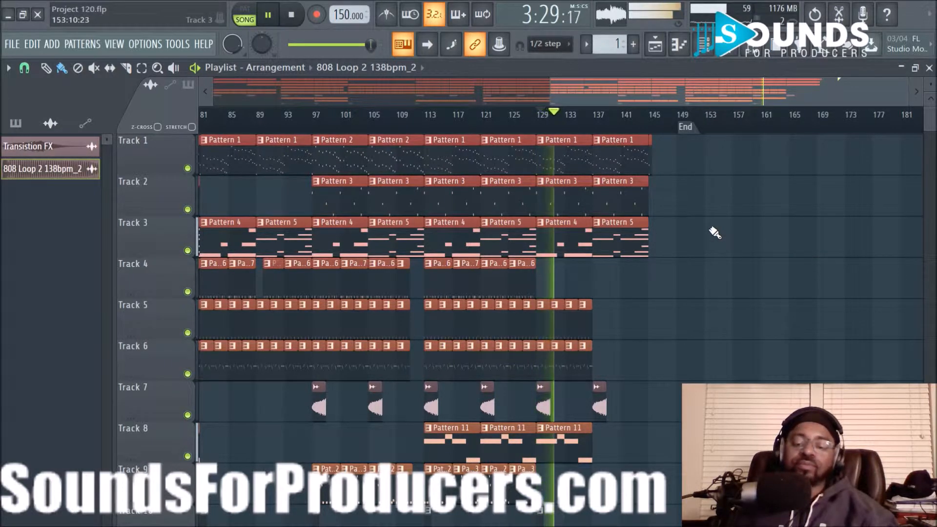
{"action": "scroll", "coordinate": [715, 233], "scroll_direction": "down", "scroll_amount": 2}
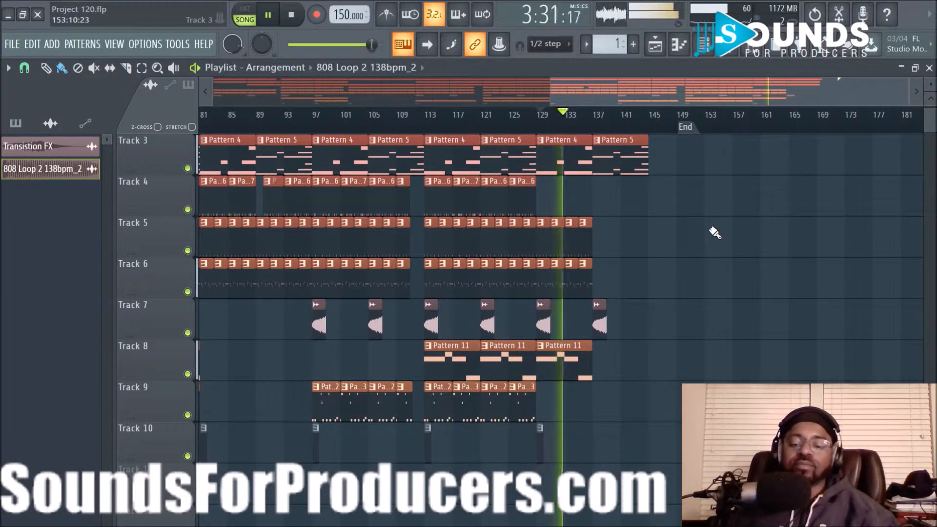
{"action": "scroll", "coordinate": [715, 233], "scroll_direction": "up", "scroll_amount": 2}
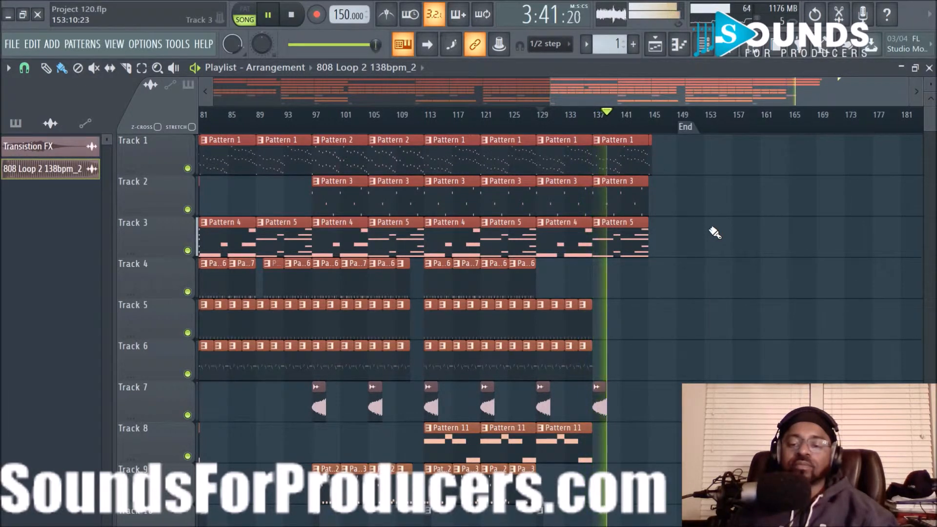
{"action": "key", "text": "space"}
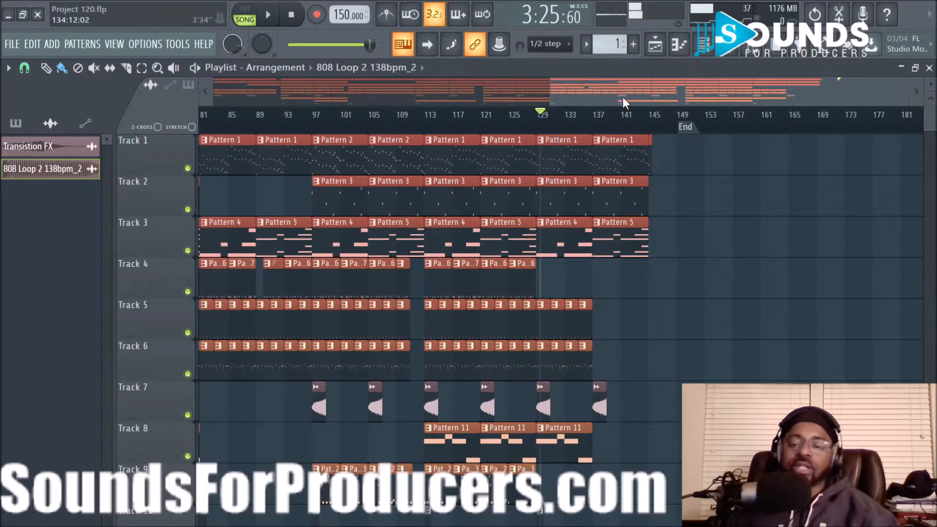
{"action": "left_click_drag", "start_coordinate": [623, 97], "coordinate": [556, 103]}
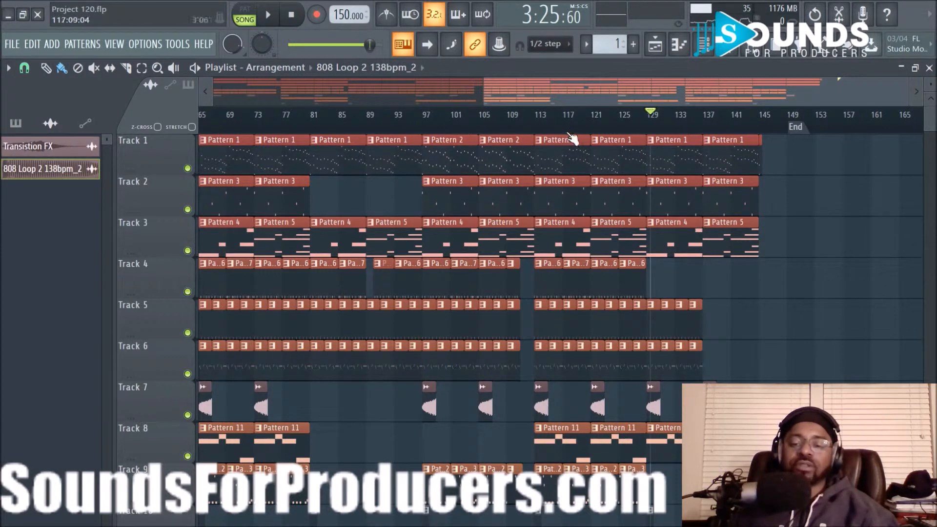
{"action": "left_click_drag", "start_coordinate": [554, 91], "coordinate": [289, 88]}
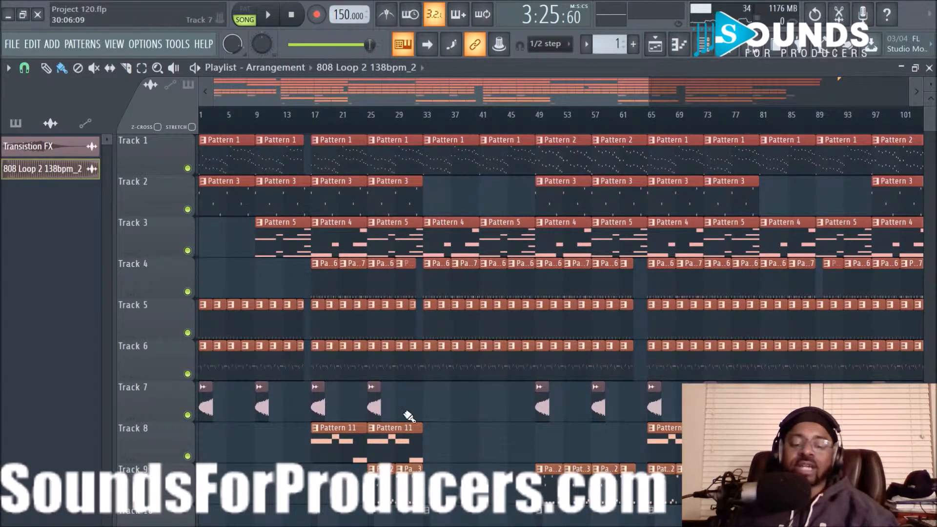
{"action": "scroll", "coordinate": [401, 436], "scroll_direction": "down", "scroll_amount": 3}
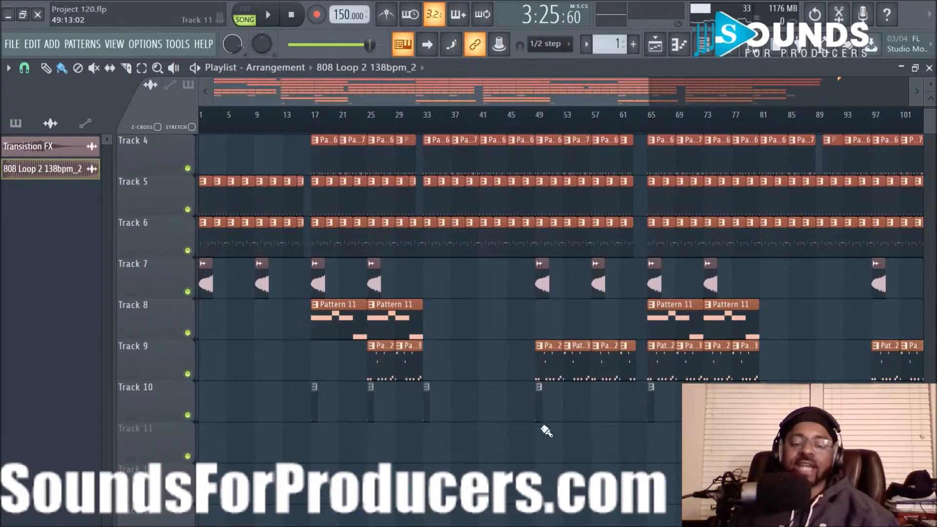
{"action": "scroll", "coordinate": [619, 450], "scroll_direction": "up", "scroll_amount": 3}
{"action": "scroll", "coordinate": [620, 450], "scroll_direction": "down", "scroll_amount": 3}
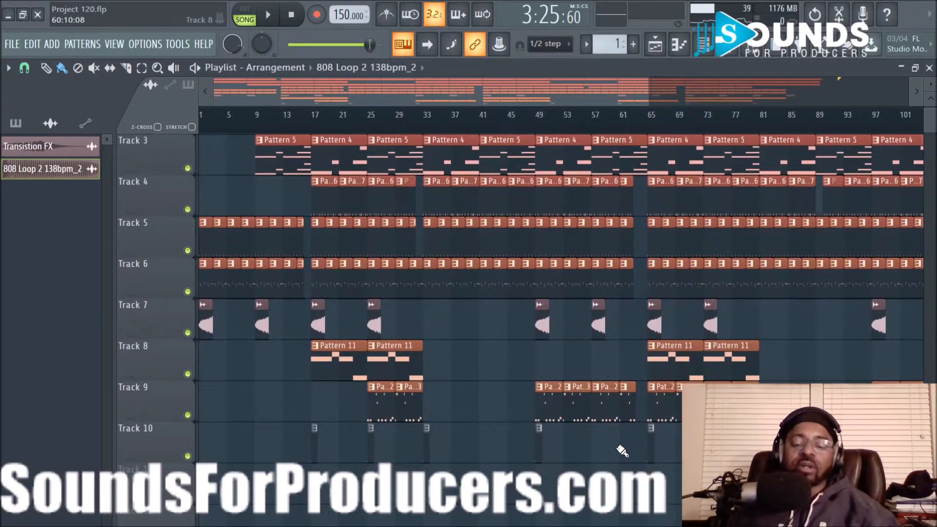
{"action": "scroll", "coordinate": [619, 449], "scroll_direction": "up", "scroll_amount": 3}
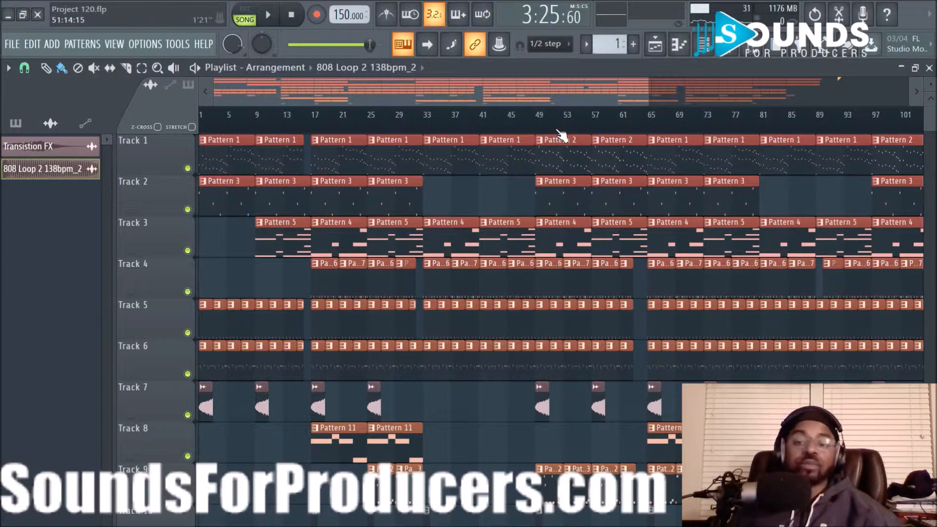
{"action": "scroll", "coordinate": [560, 129], "scroll_direction": "down", "scroll_amount": 3}
{"action": "scroll", "coordinate": [581, 129], "scroll_direction": "down", "scroll_amount": 2}
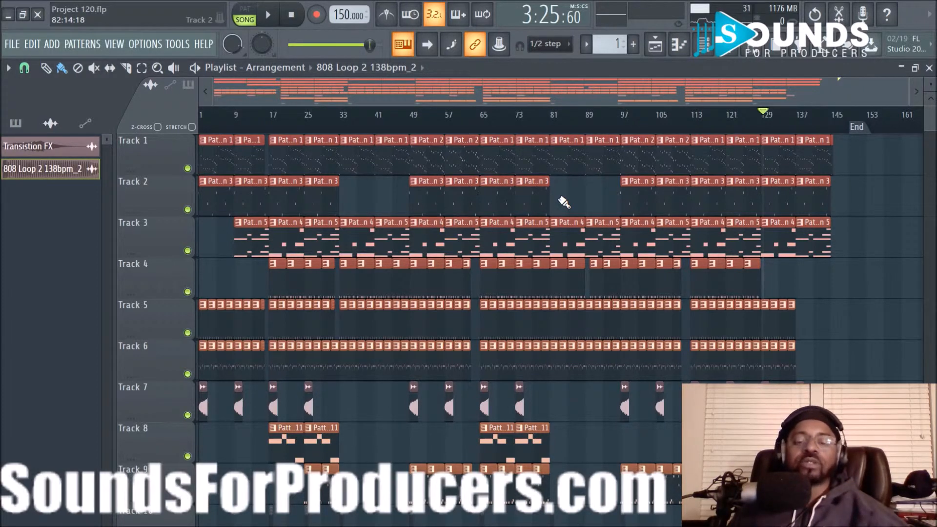
- Play the song from bar 97, then stop so it returns to bar 97
{"action": "left_click", "coordinate": [624, 128]}
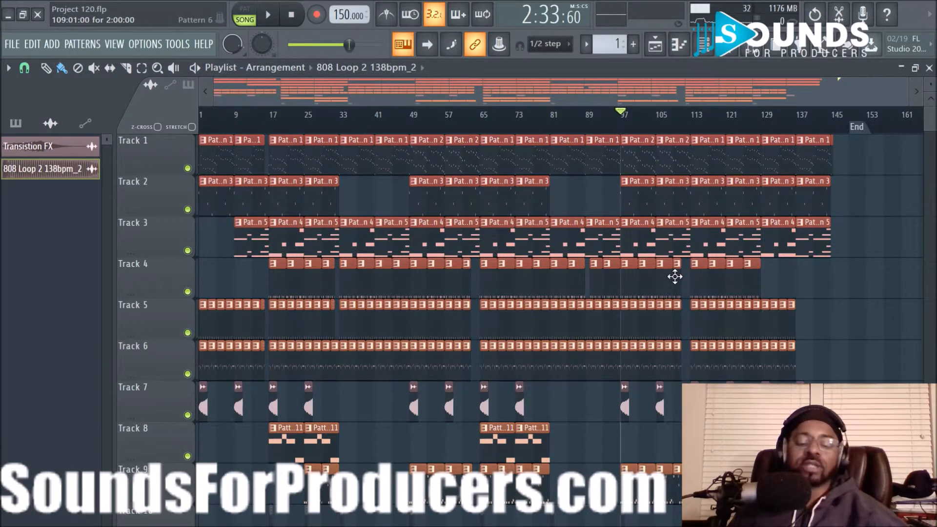
{"action": "key", "text": "space"}
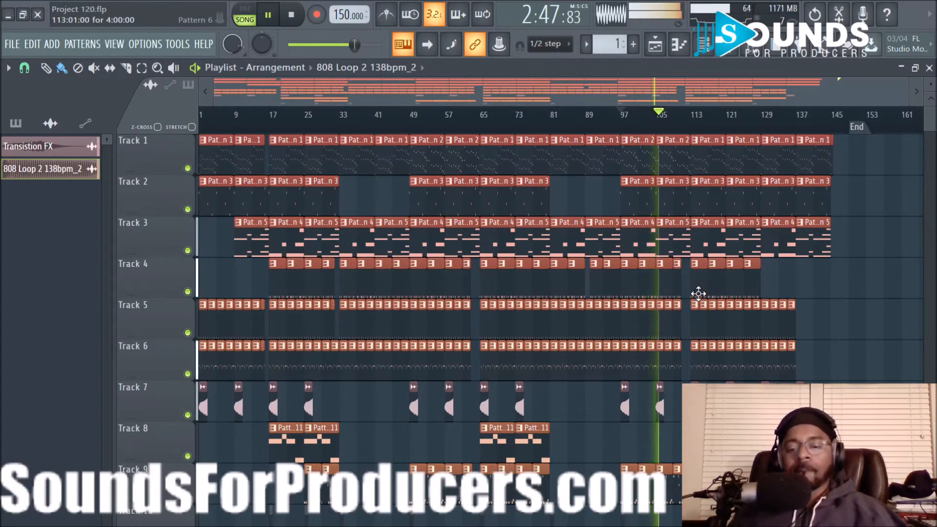
{"action": "key", "text": "space"}
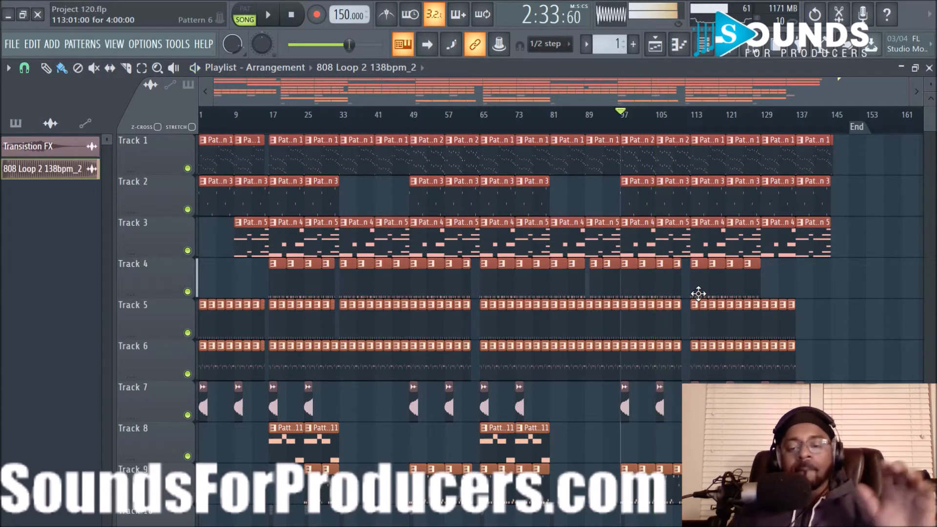